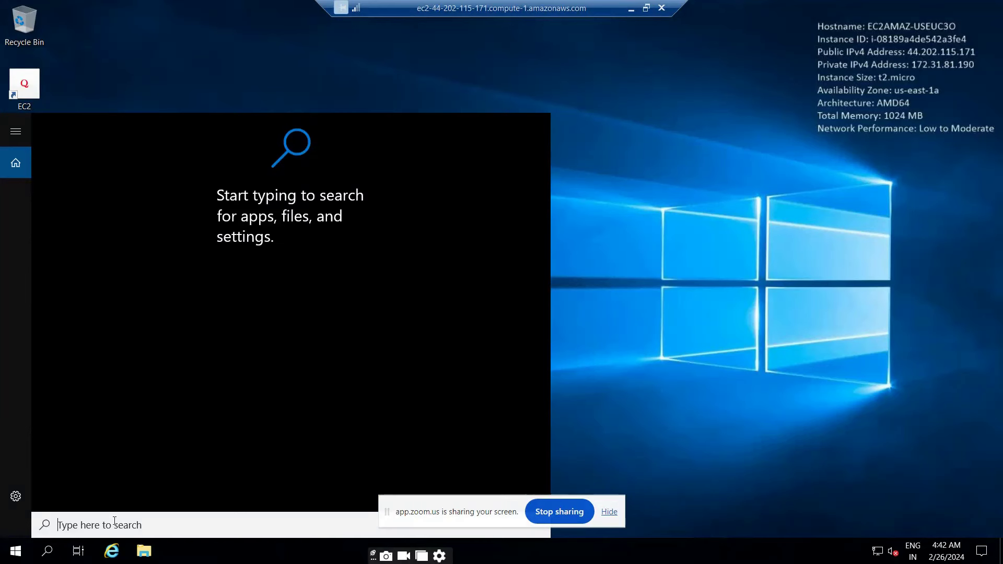
Search the Start menu for 'server manager'
type("r")
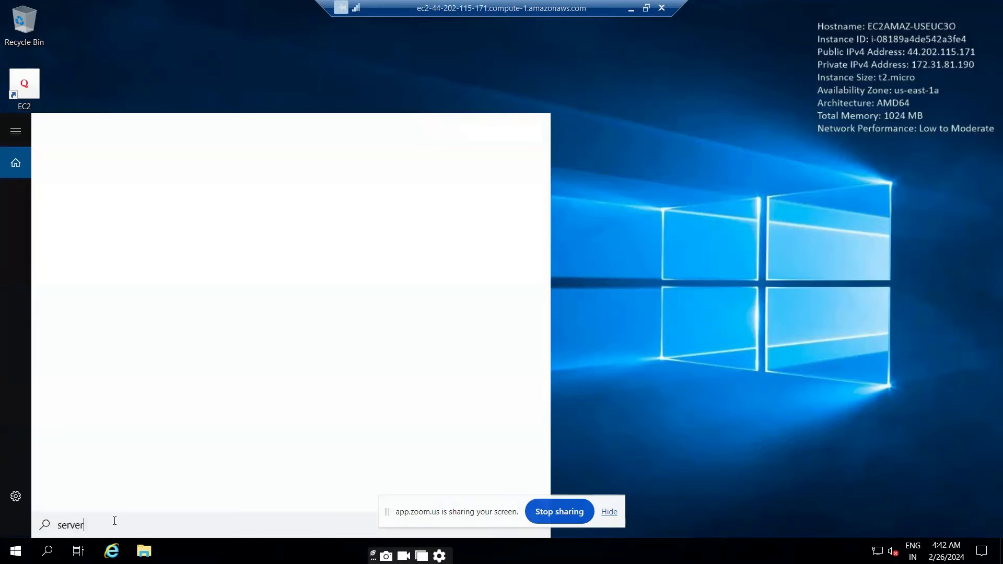
type(" mana")
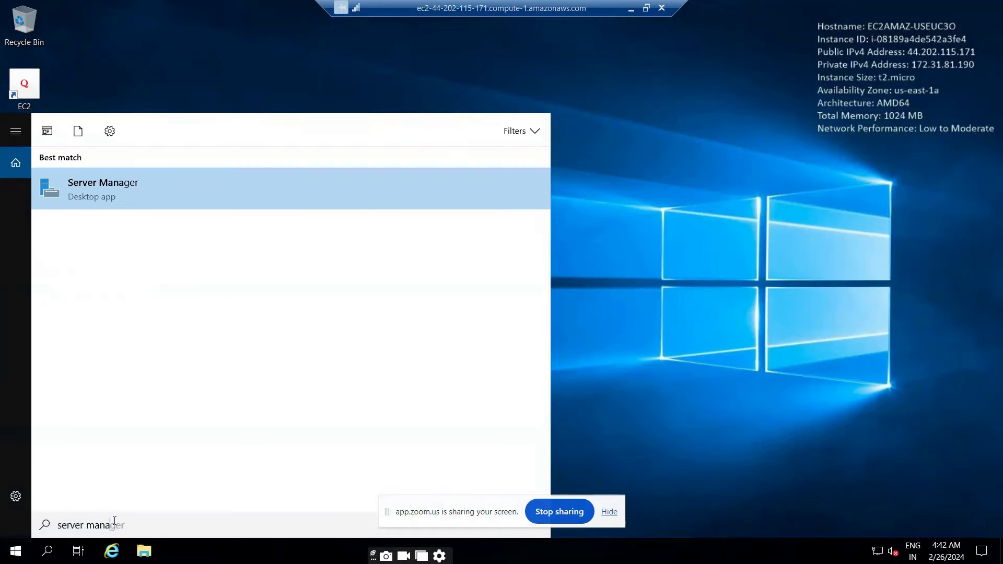
type("ger")
Launch Server Manager from the results and dismiss the Windows Admin Center / Azure Arc notice
left_click(135, 212)
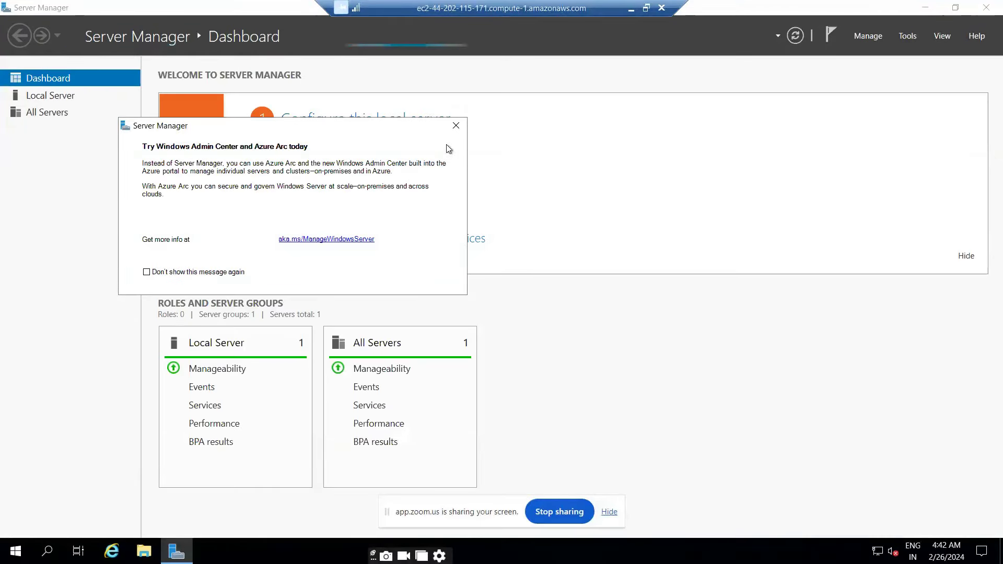
left_click(455, 126)
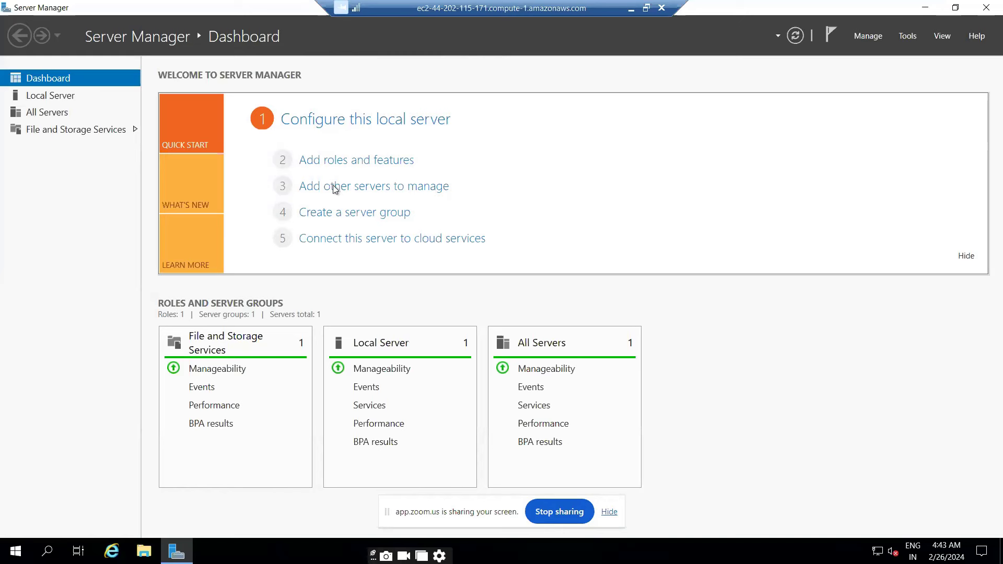
Start Add Roles and Features with role-based installation targeting EC2AMAZ-USEUC3O, reaching Server Roles
left_click(340, 162)
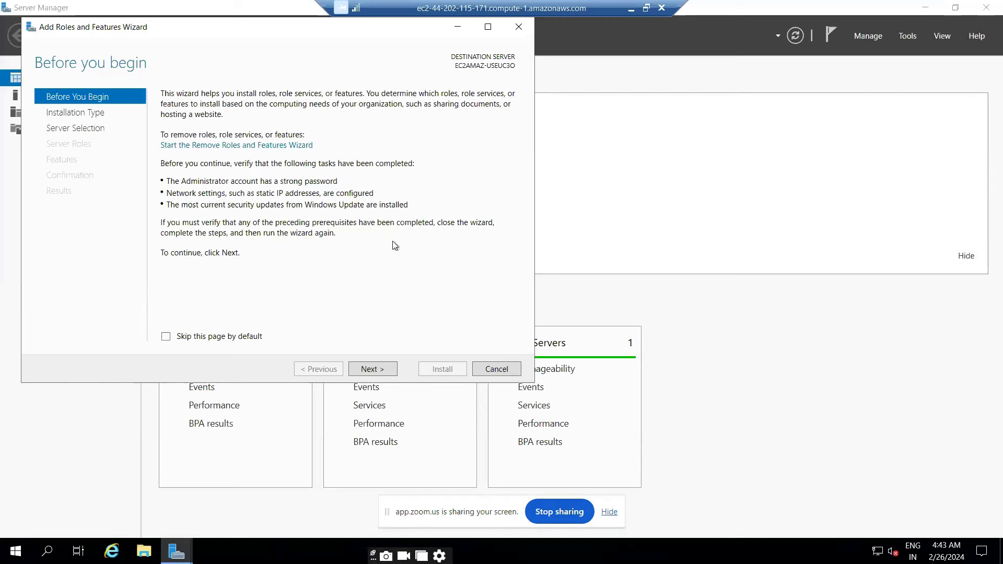
left_click(369, 368)
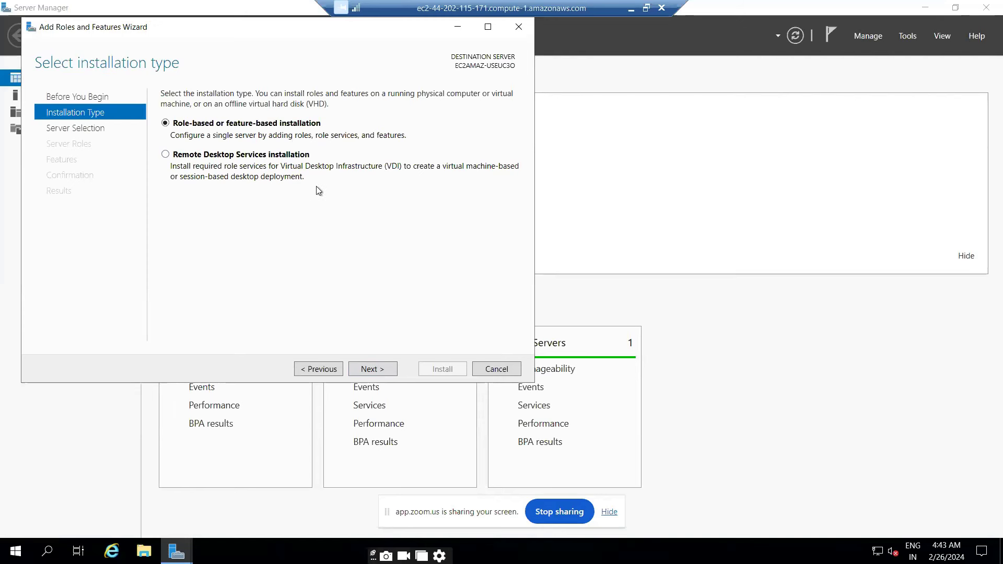
left_click(368, 374)
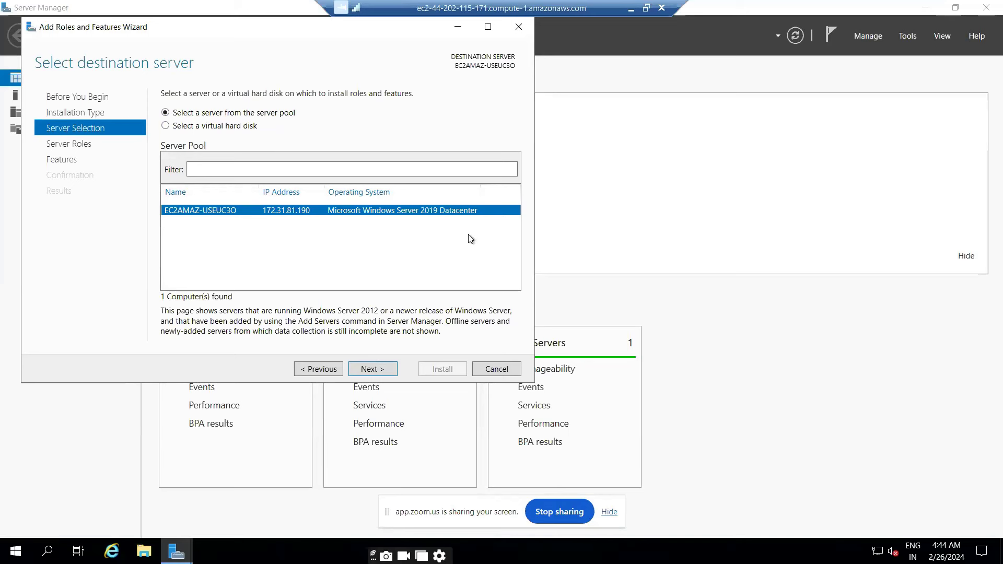
left_click(361, 369)
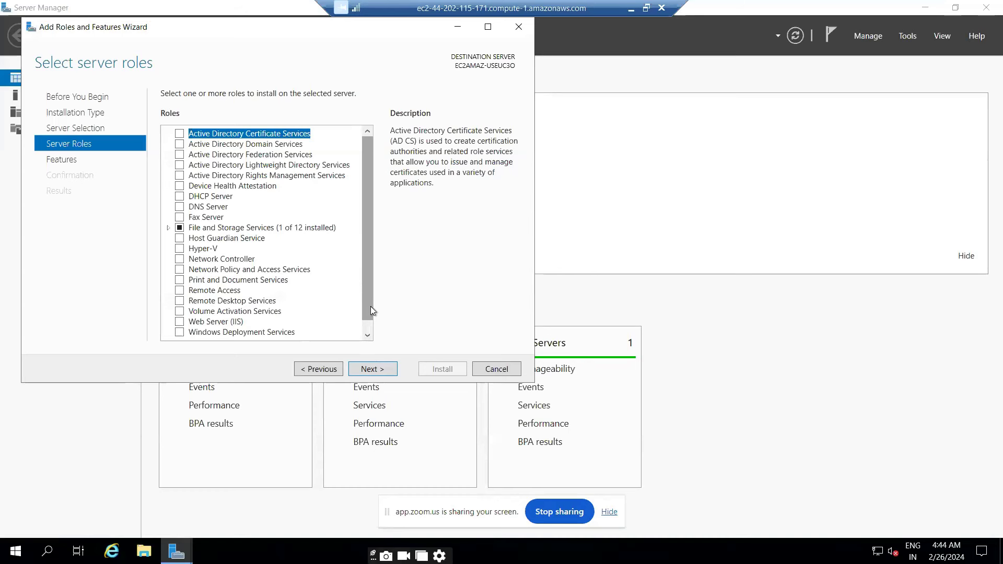
Select Active Directory Domain Services plus its management features, keeping default features
left_click(179, 145)
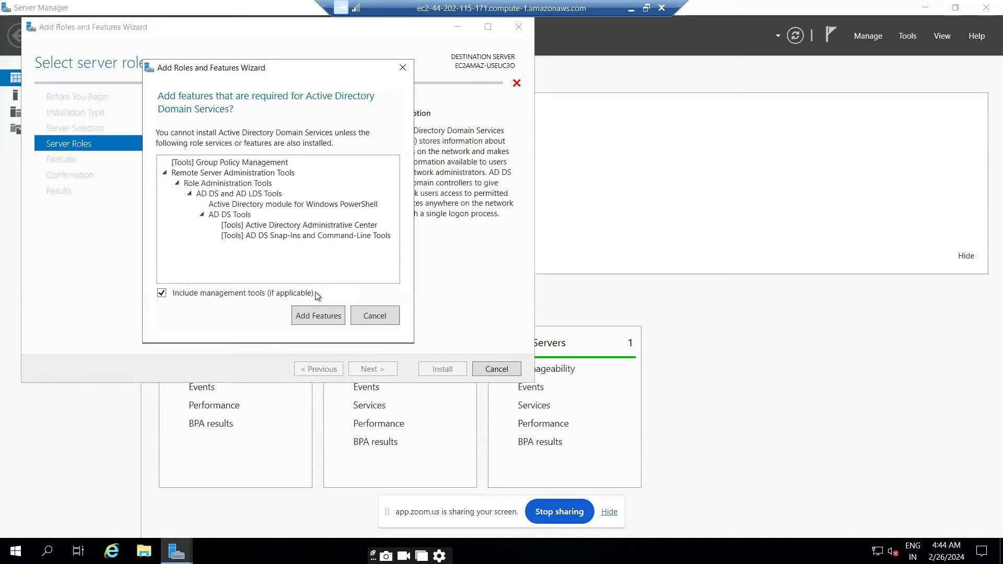
left_click(318, 318)
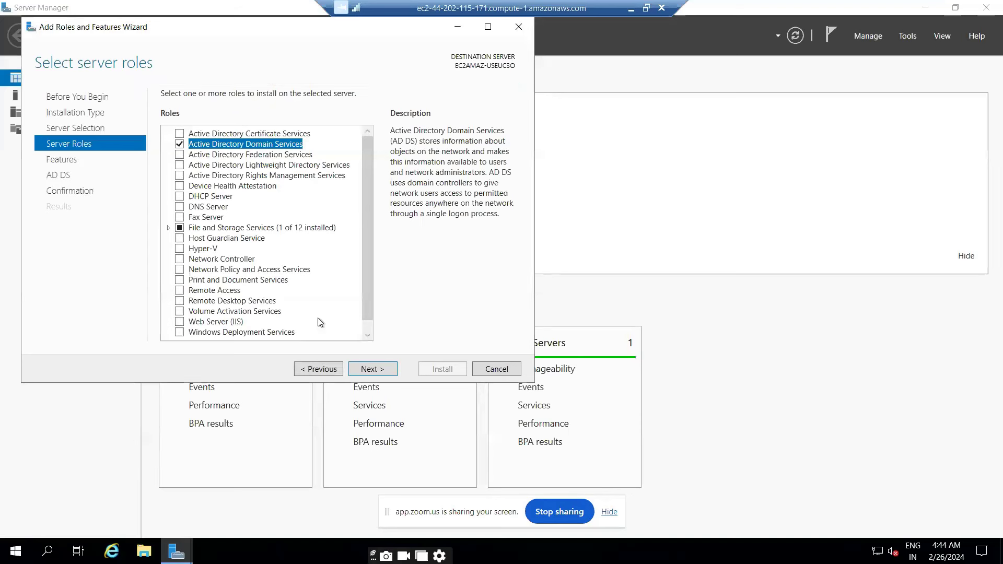
left_click(368, 370)
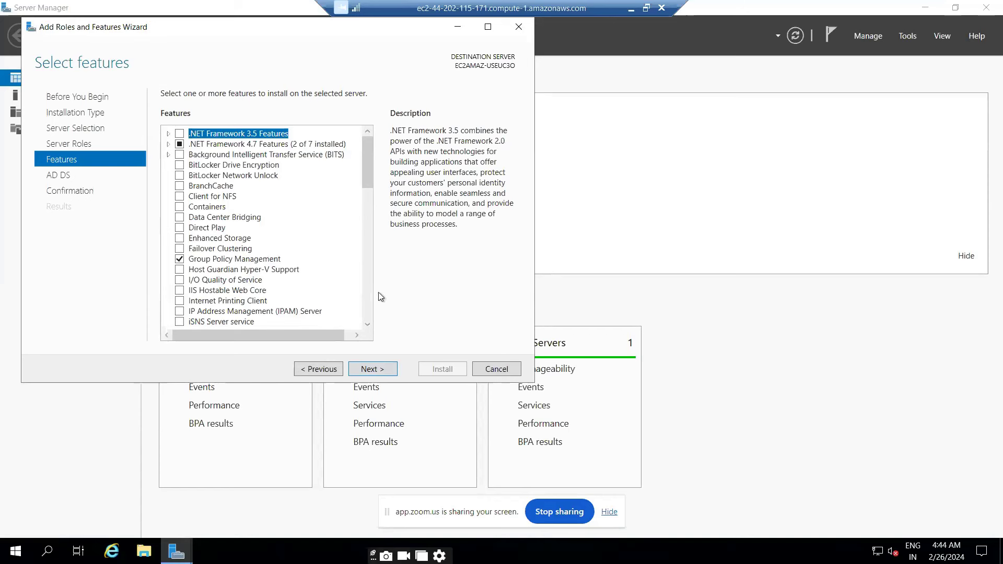
left_click(380, 370)
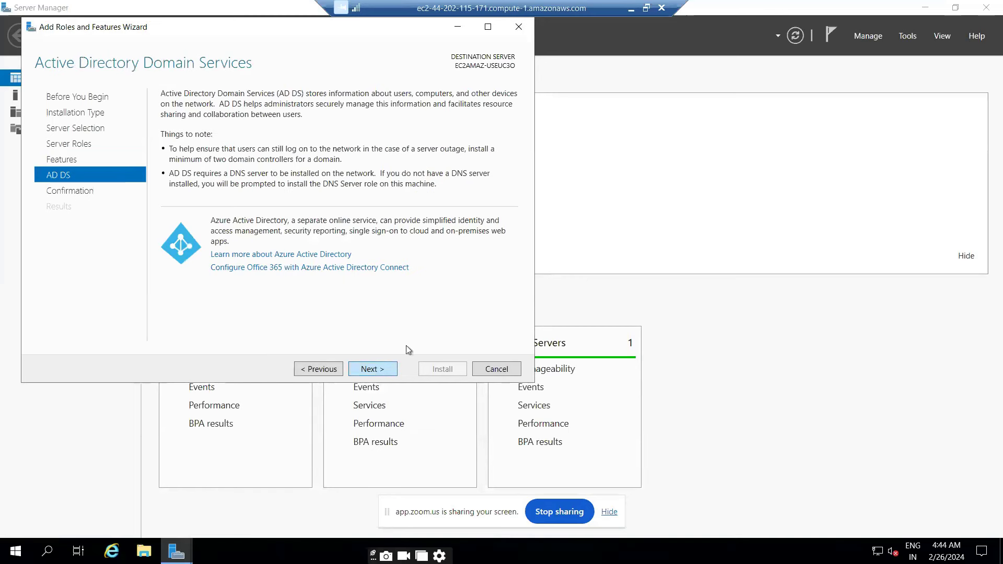
left_click(373, 368)
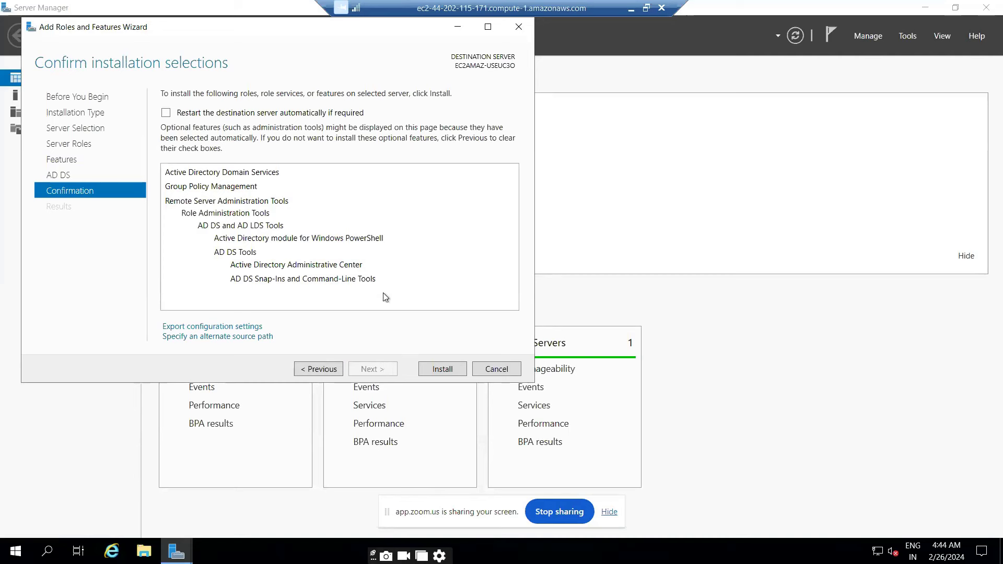
Allow automatic restarts of the destination server and install the AD DS role
left_click(166, 114)
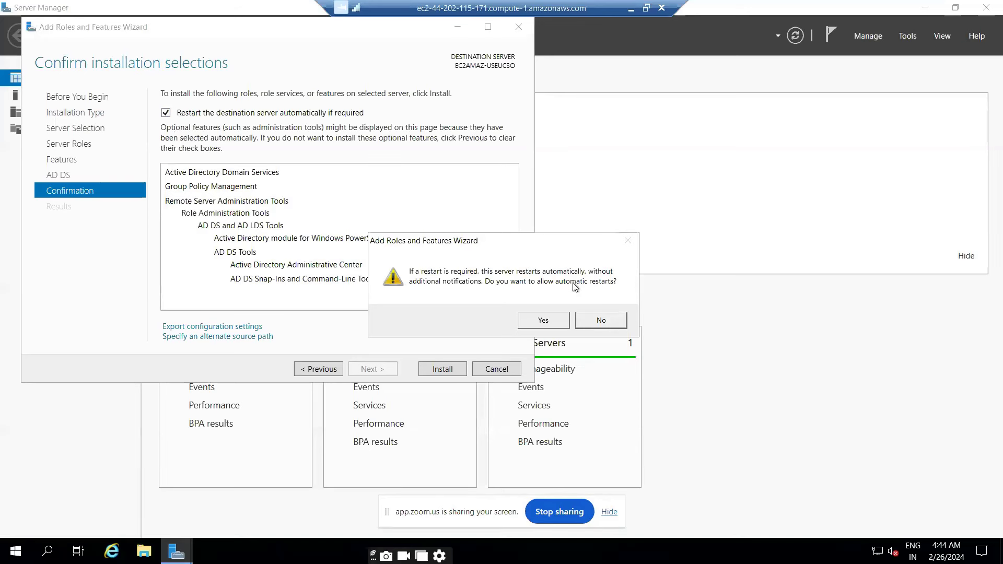
left_click(550, 321)
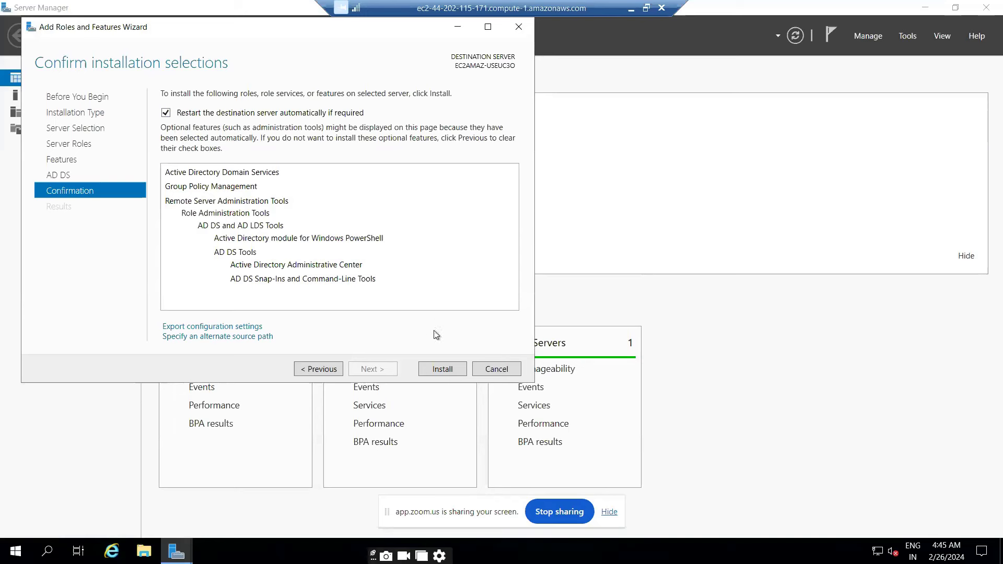
left_click(440, 370)
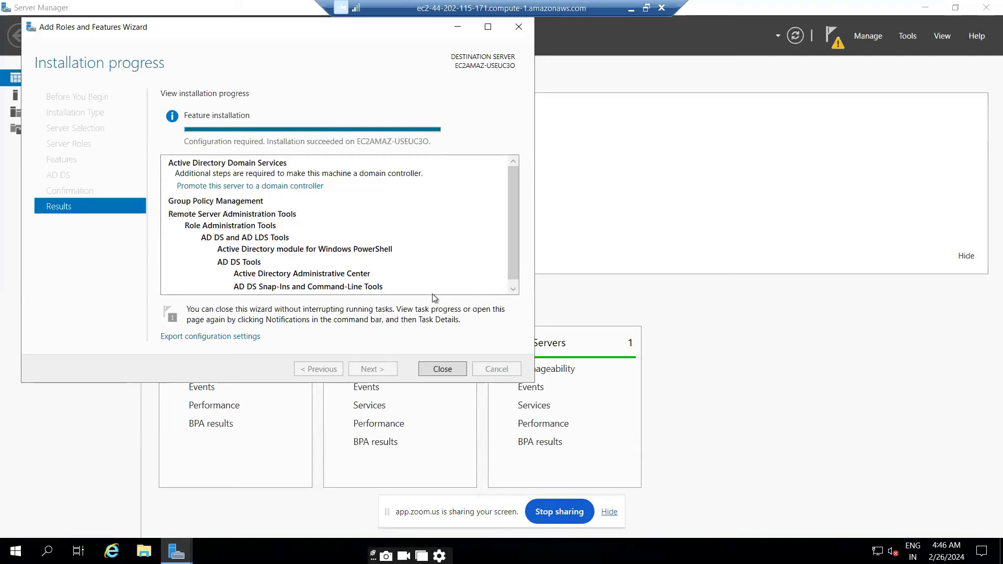
Close the finished wizard and check notifications for the pending AD DS post-deployment configuration
left_click(443, 369)
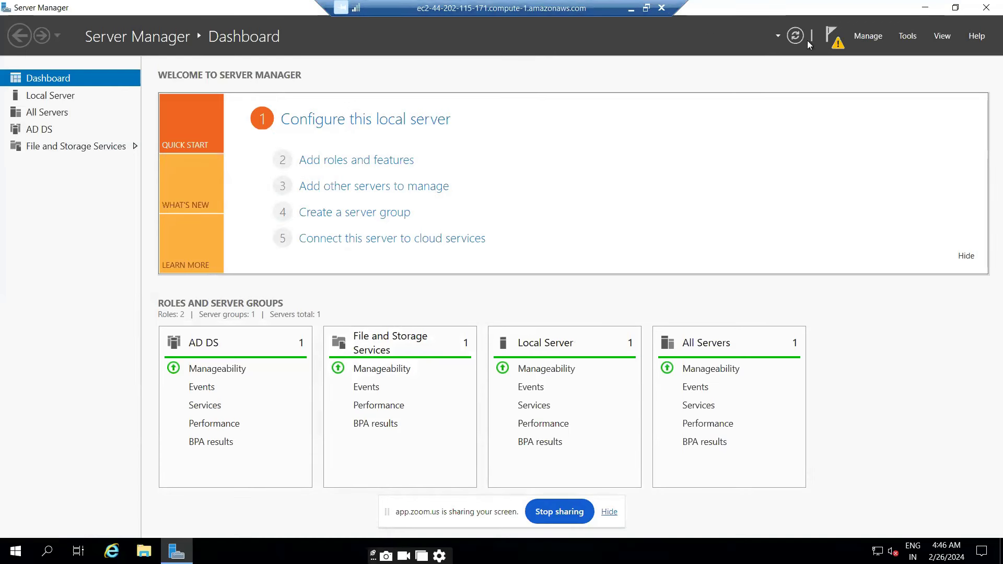
left_click(837, 42)
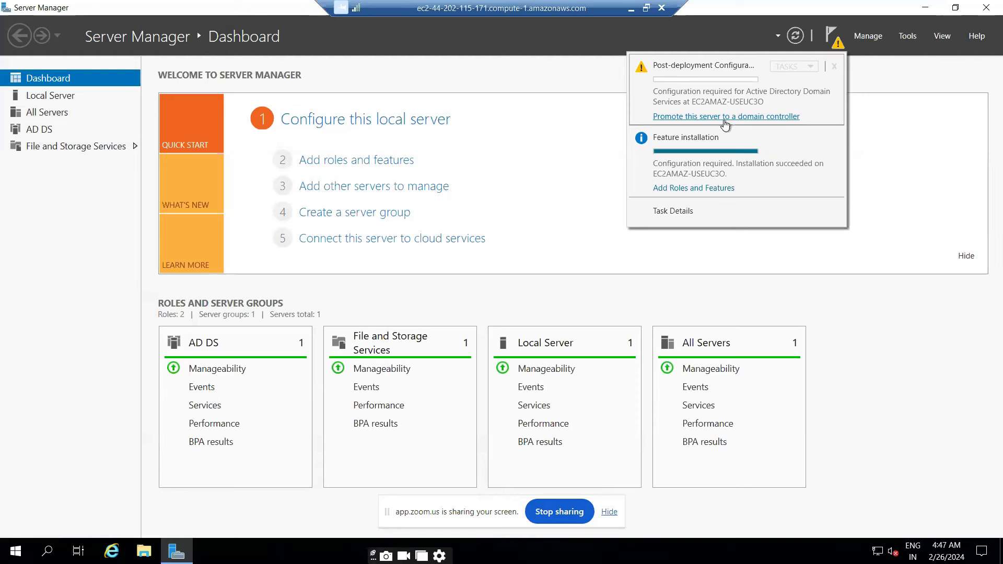
Launch the domain controller promotion wizard and maximize its window
left_click(720, 117)
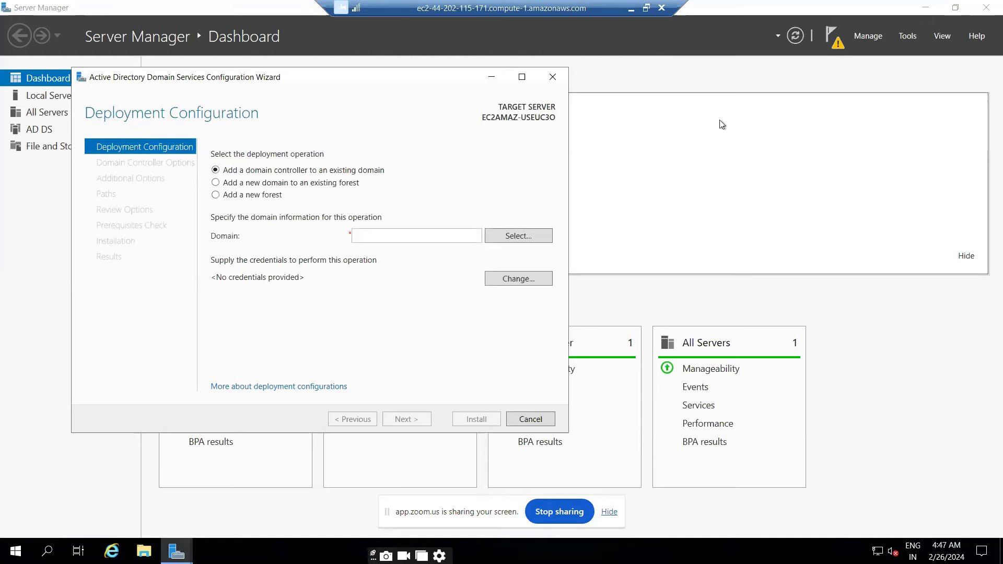
left_click(487, 79)
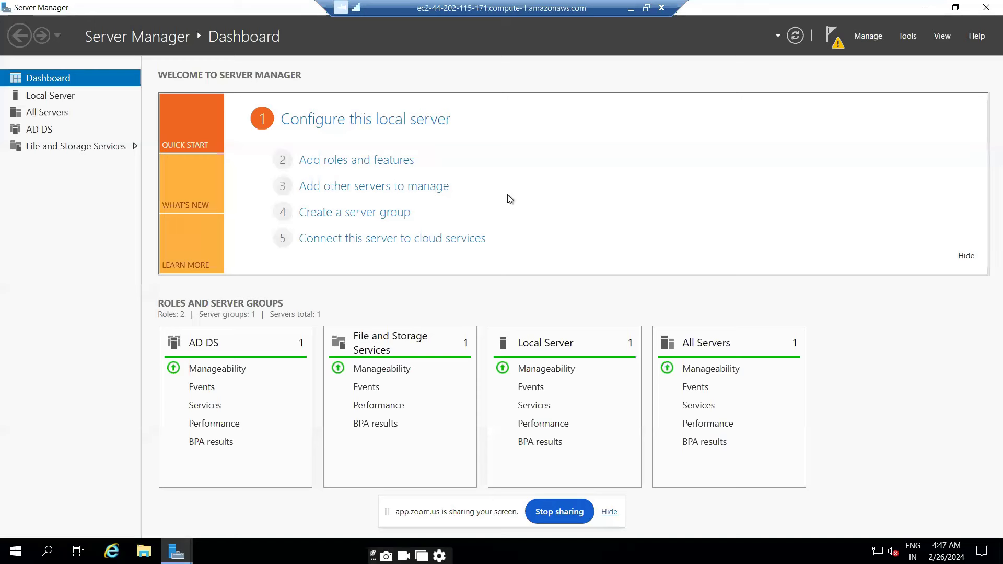
mouse_move(168, 557)
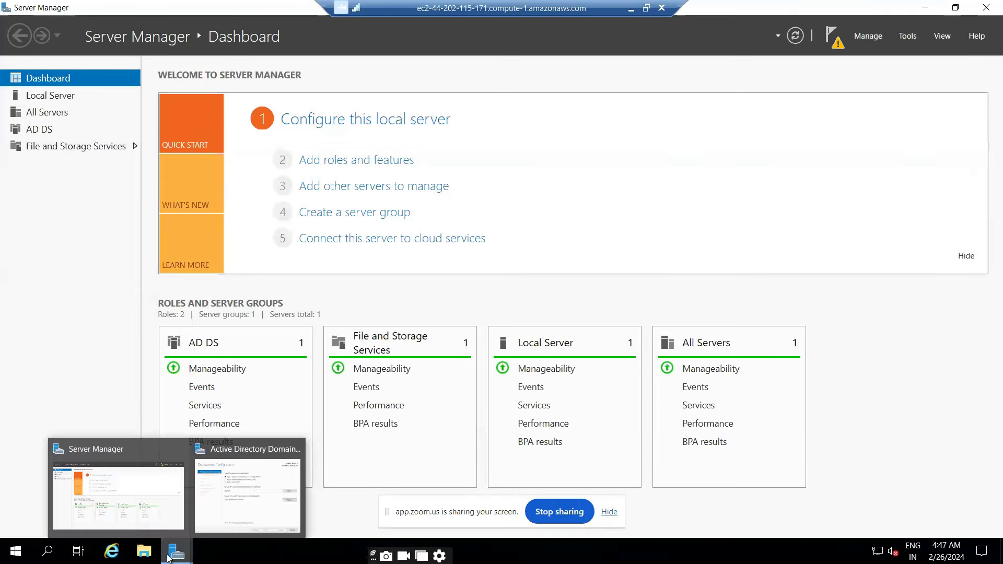
left_click(220, 499)
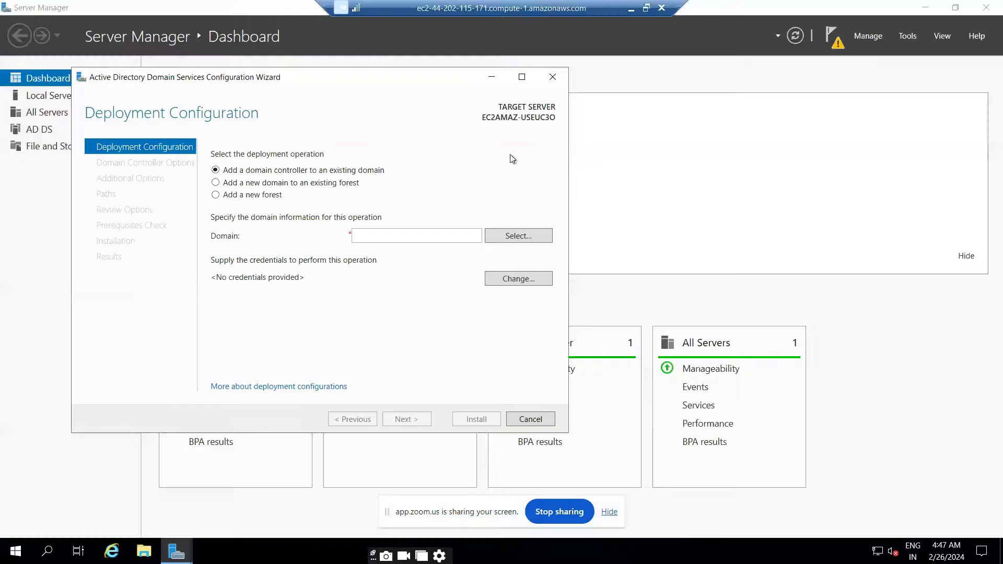
left_click(521, 77)
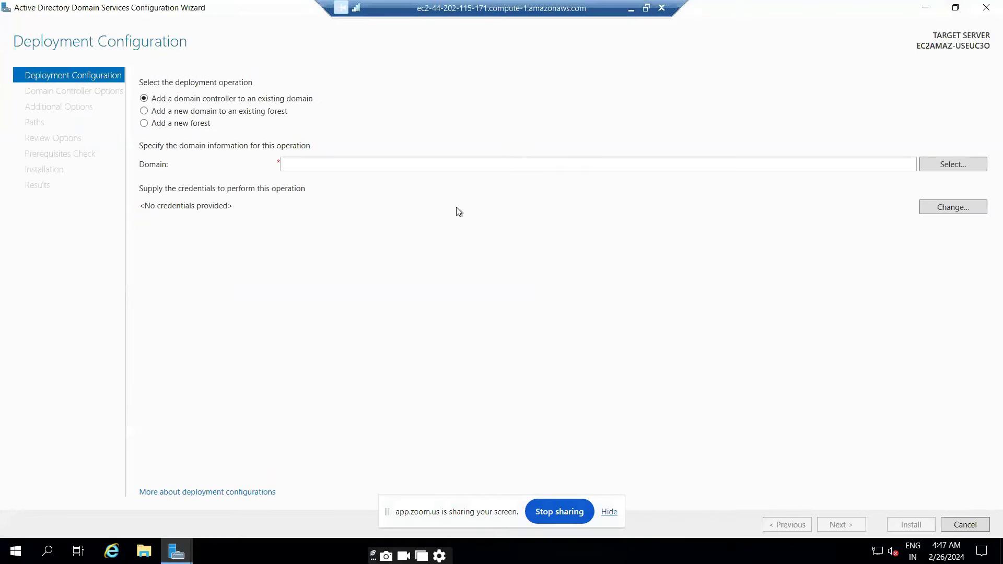
Try the existing-domain and new-domain options, then choose Add a new forest
left_click(333, 165)
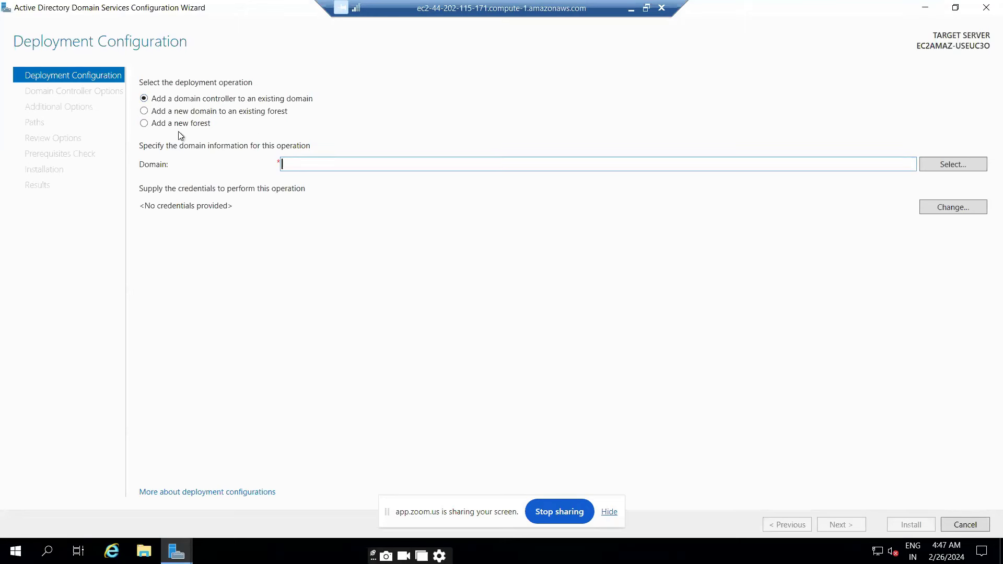
left_click(208, 116)
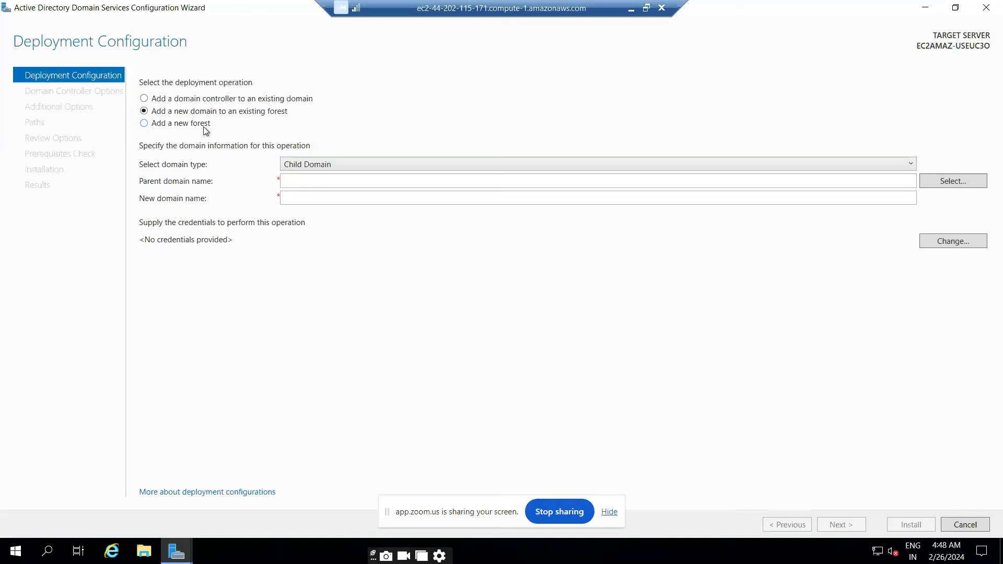
left_click(913, 166)
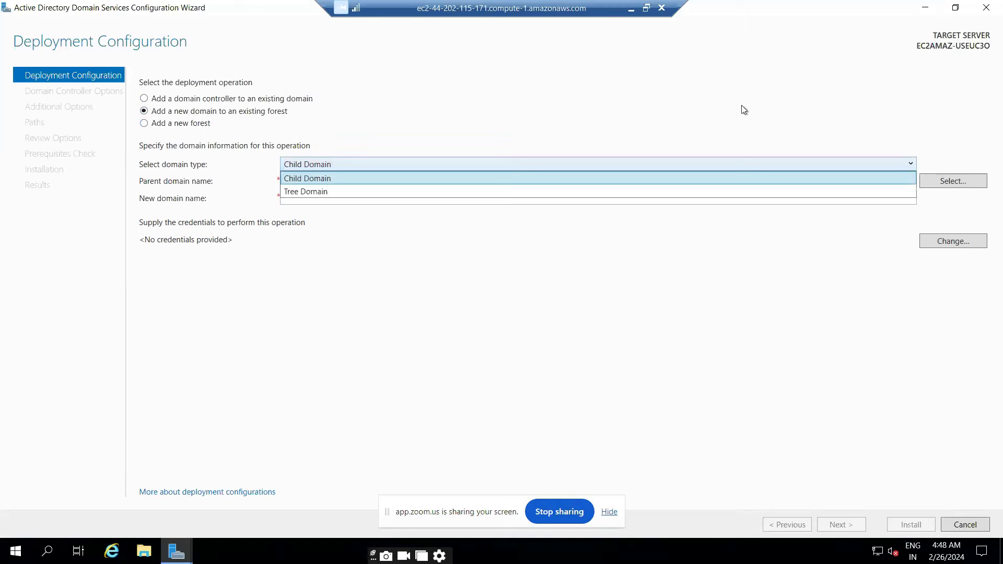
left_click(714, 101)
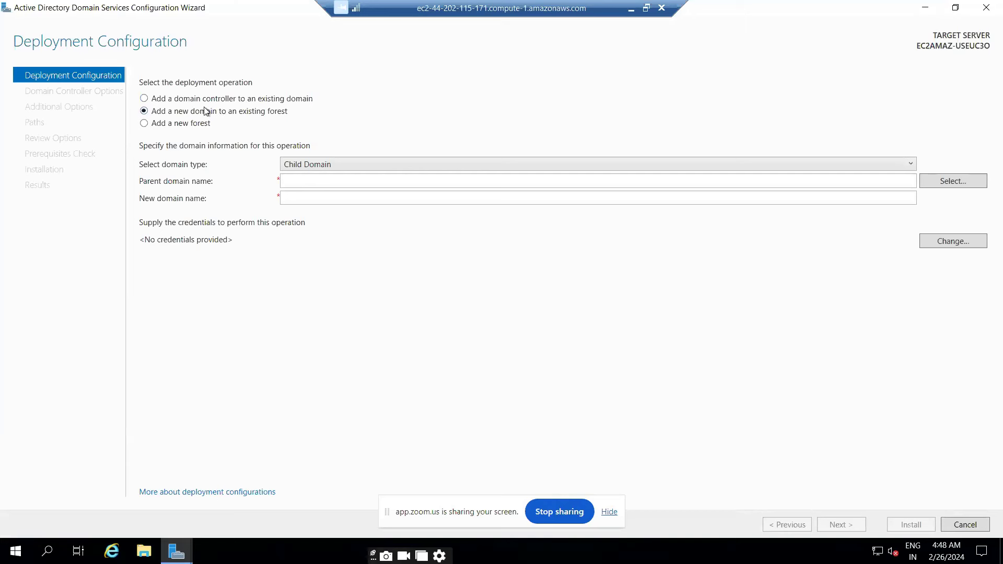
left_click(165, 126)
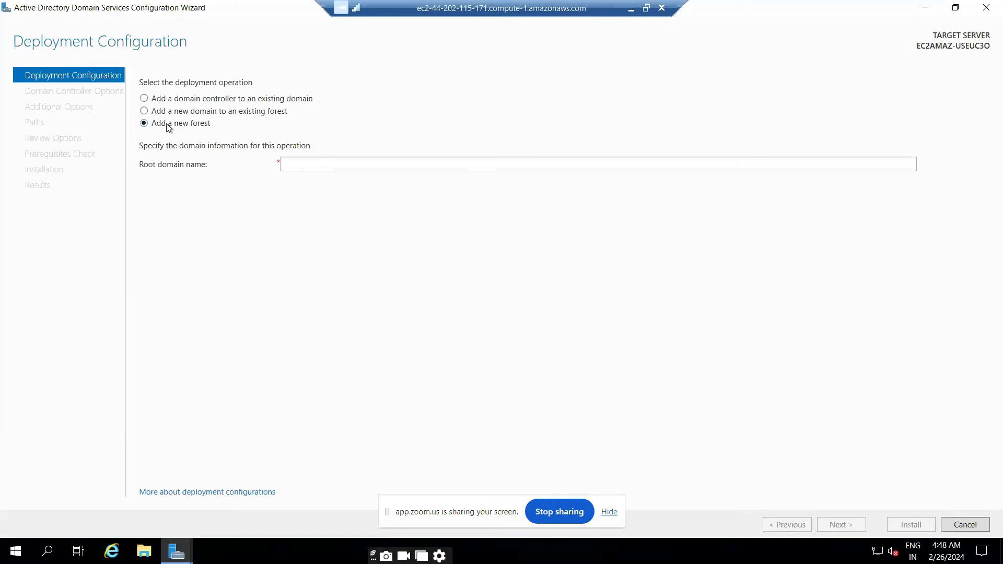
Enter shaik.com as the root domain name and continue to Domain Controller Options
left_click(313, 163)
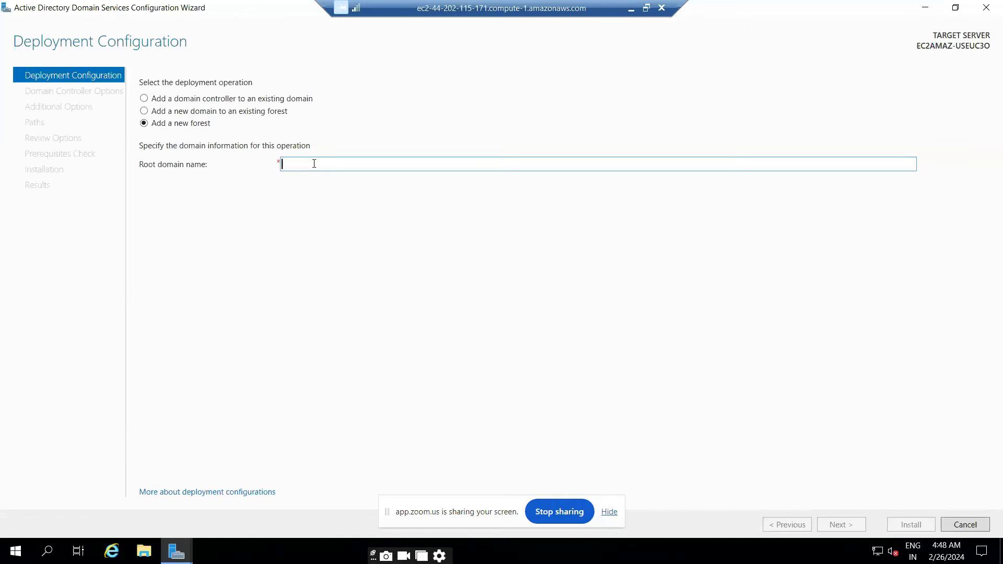
type("s")
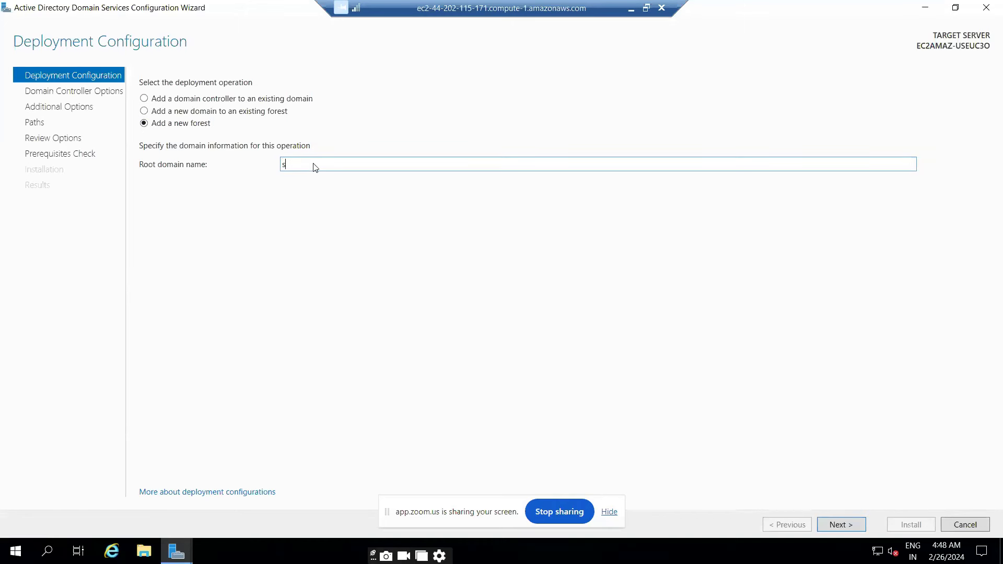
type("haik.com")
left_click(608, 513)
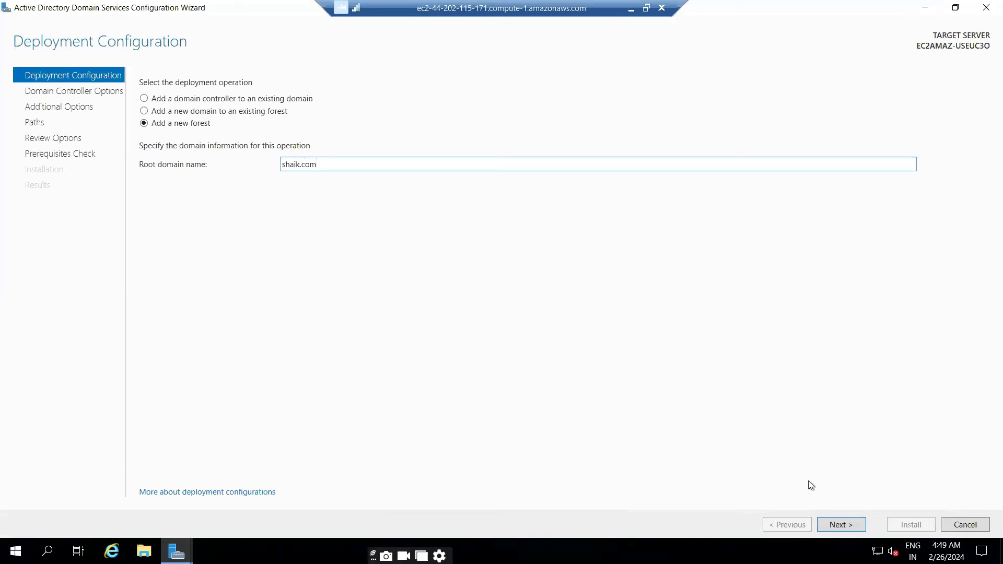
left_click(841, 524)
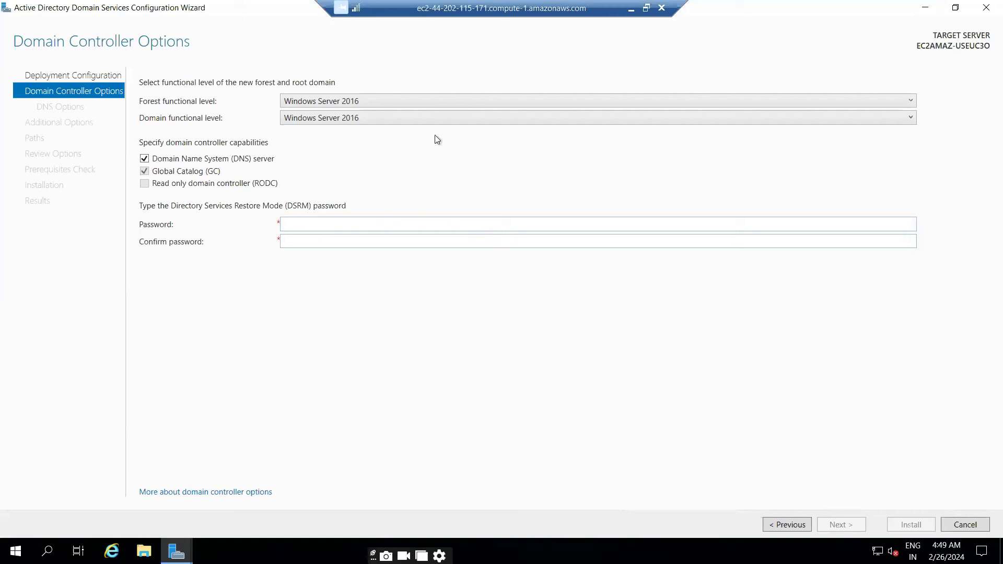
Enter and confirm the Directory Services Restore Mode password, then continue to DNS Options
left_click(381, 226)
type("Password")
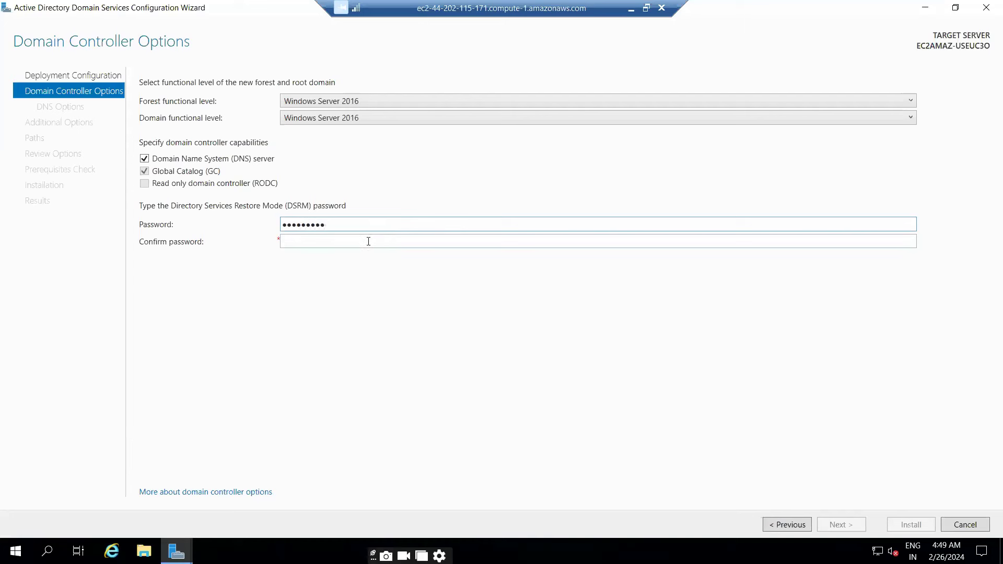
left_click(368, 241)
type("Pass")
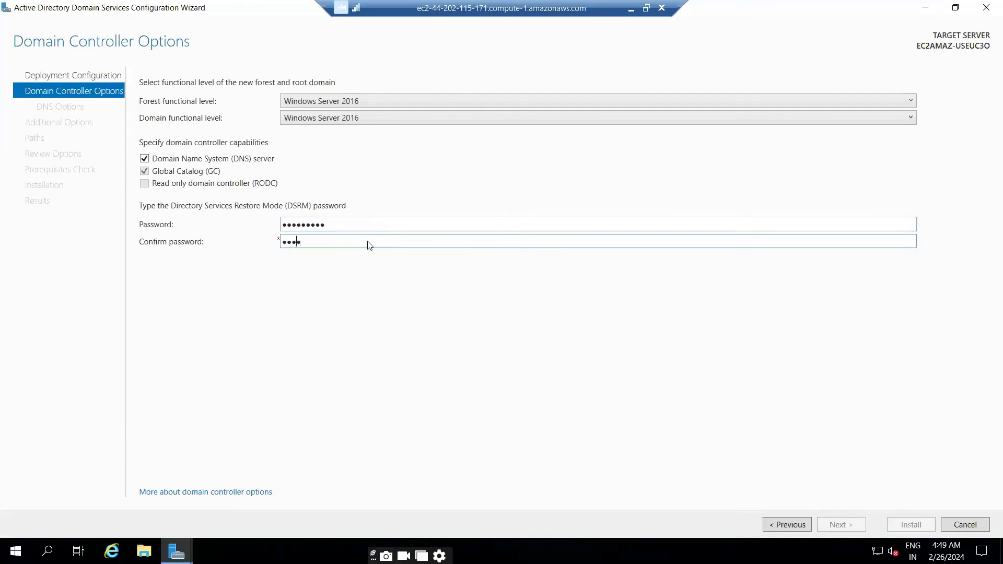
type("word1")
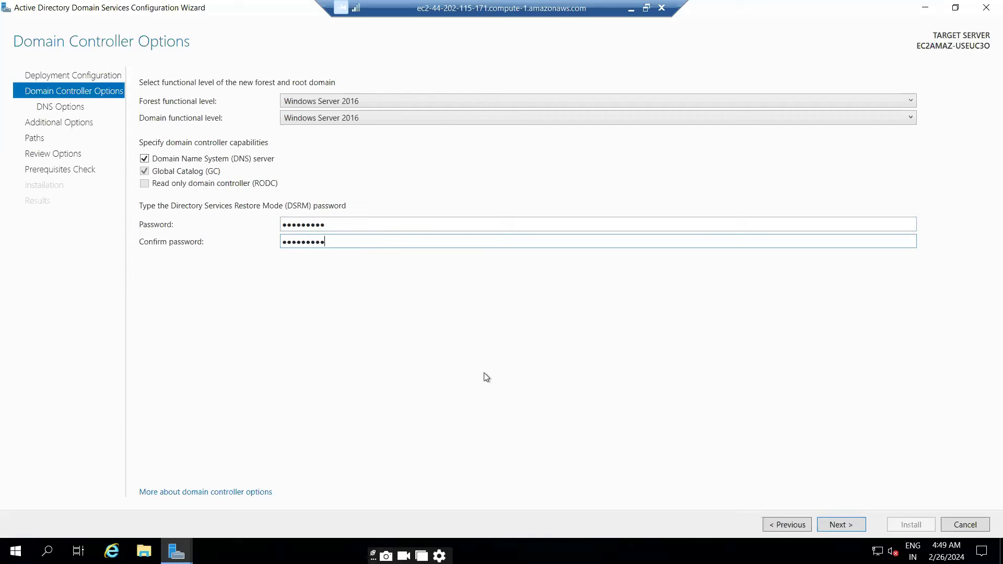
left_click(833, 526)
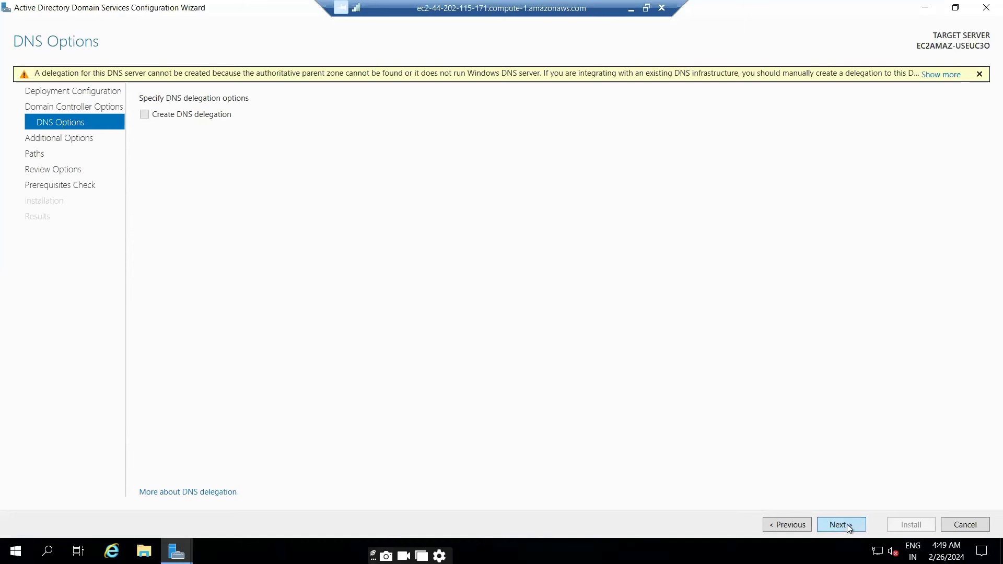
Accept NetBIOS name SHAIK and default NTDS/SYSVOL paths, then start the prerequisites check
left_click(847, 525)
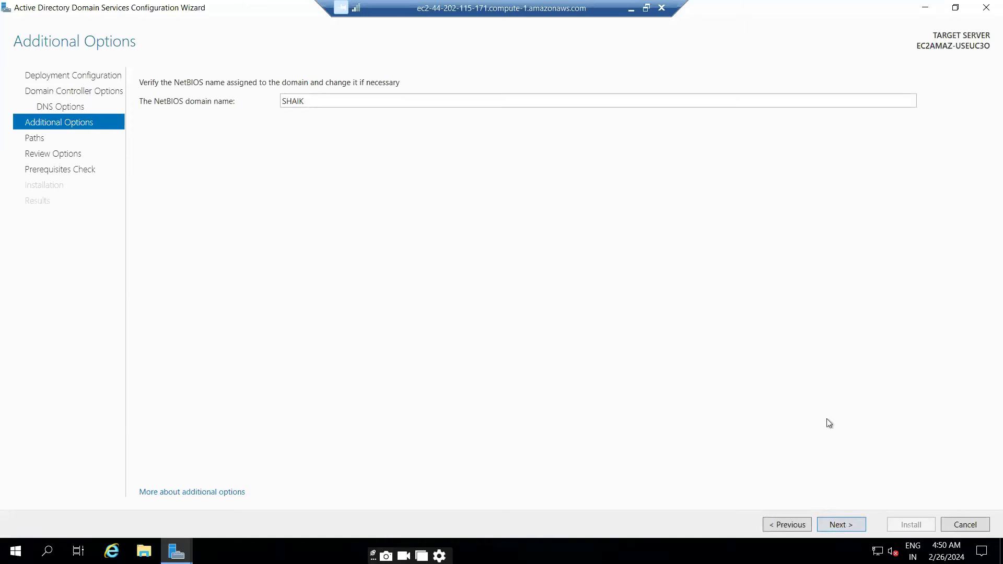
left_click(841, 525)
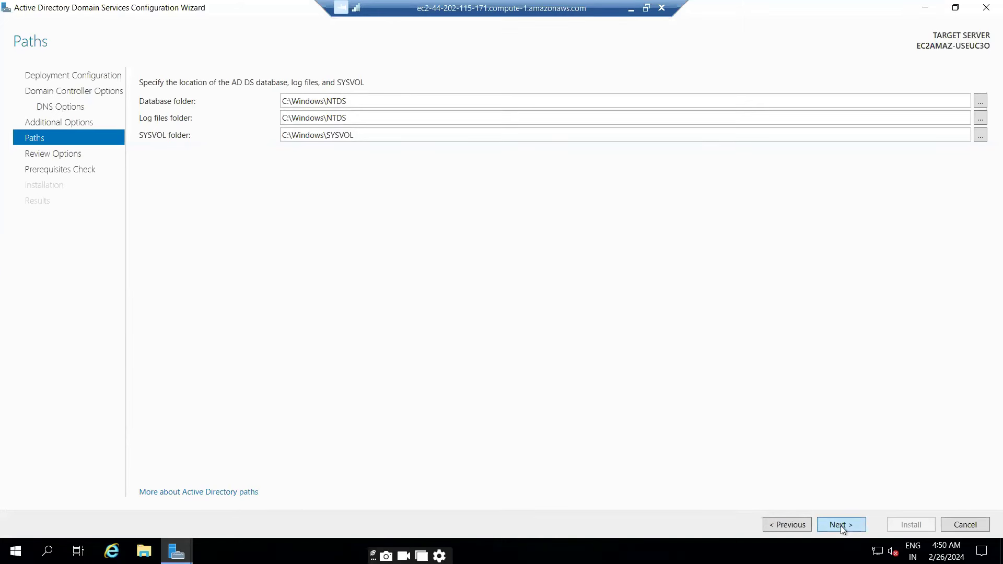
left_click(841, 525)
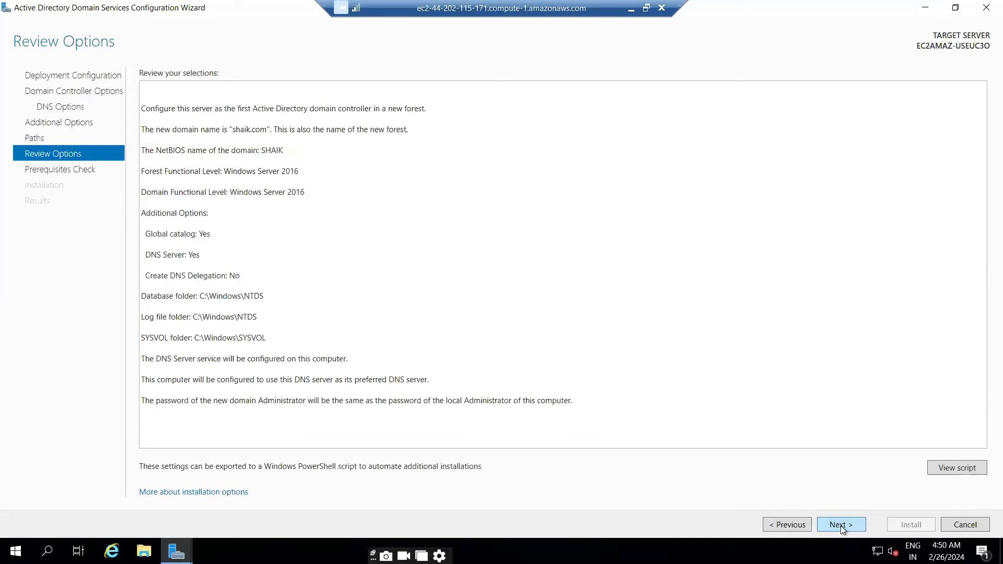
left_click(840, 525)
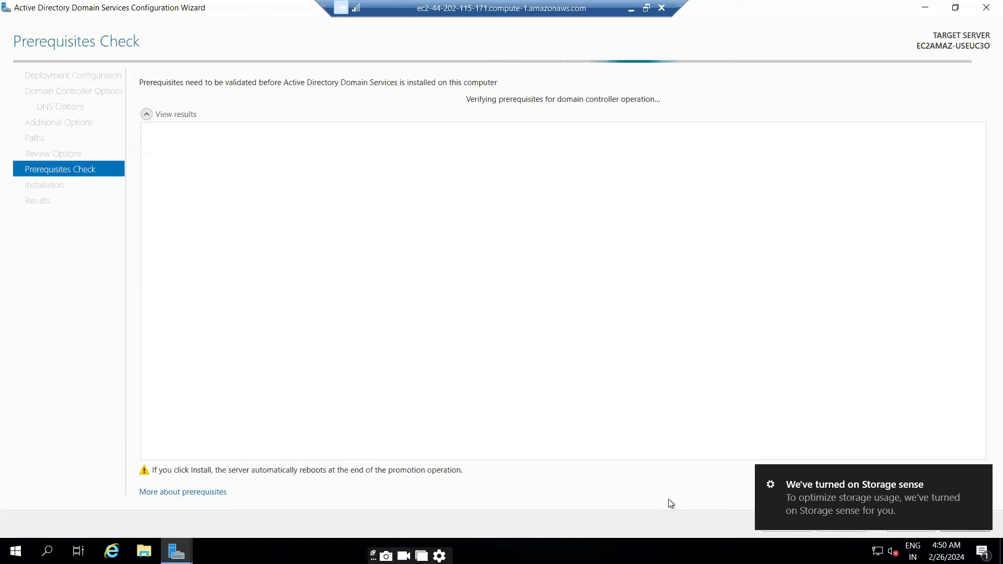
Dismiss the Storage sense notification and start the domain controller installation after prerequisites pass
left_click(980, 476)
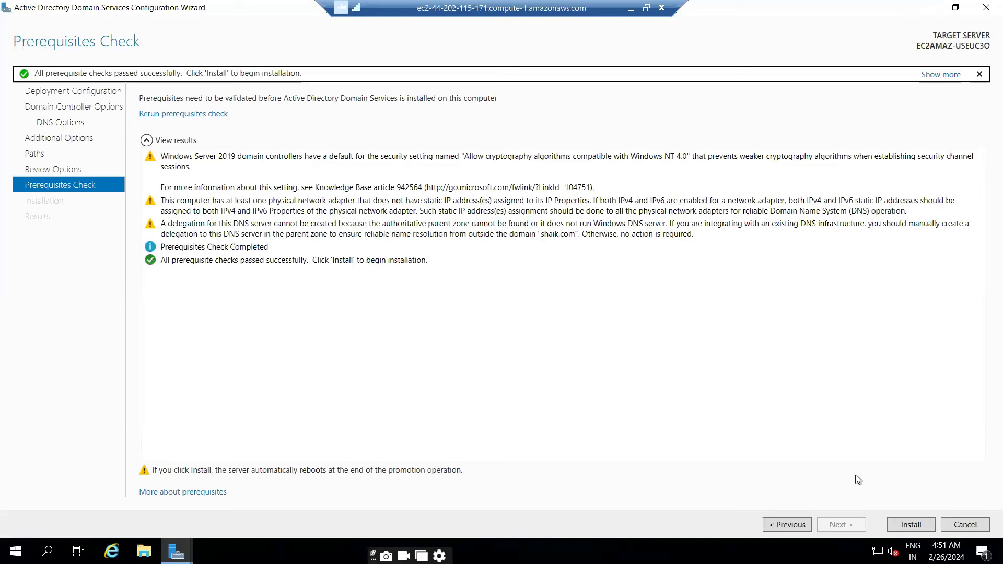
left_click(901, 525)
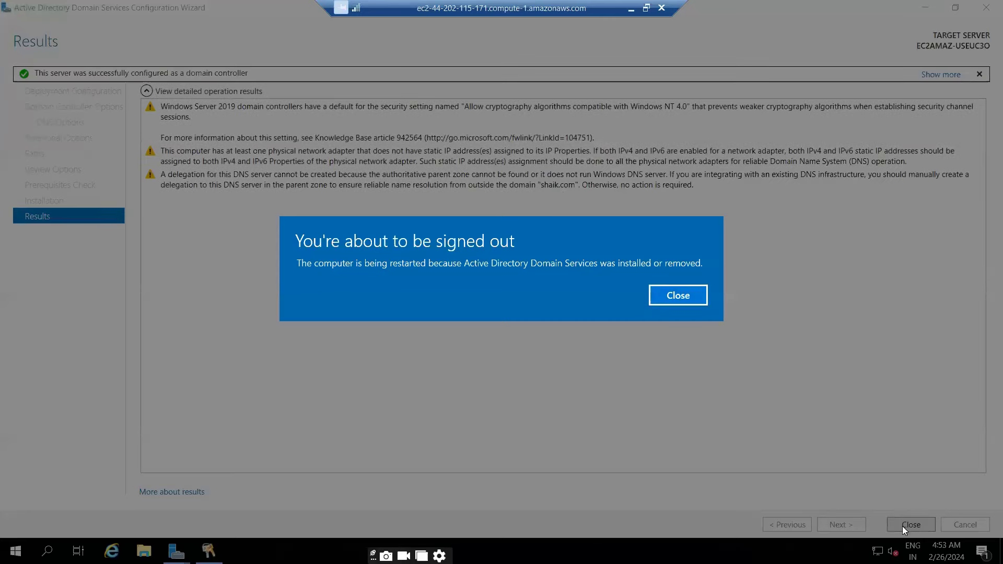
Close the sign-out notice and the finished configuration wizard so the server restarts
left_click(688, 299)
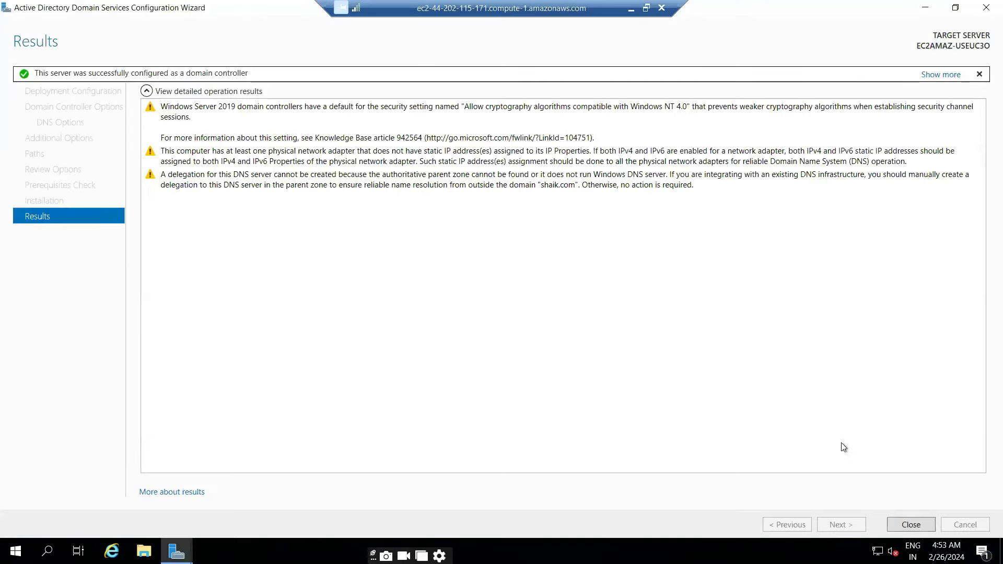
left_click(910, 524)
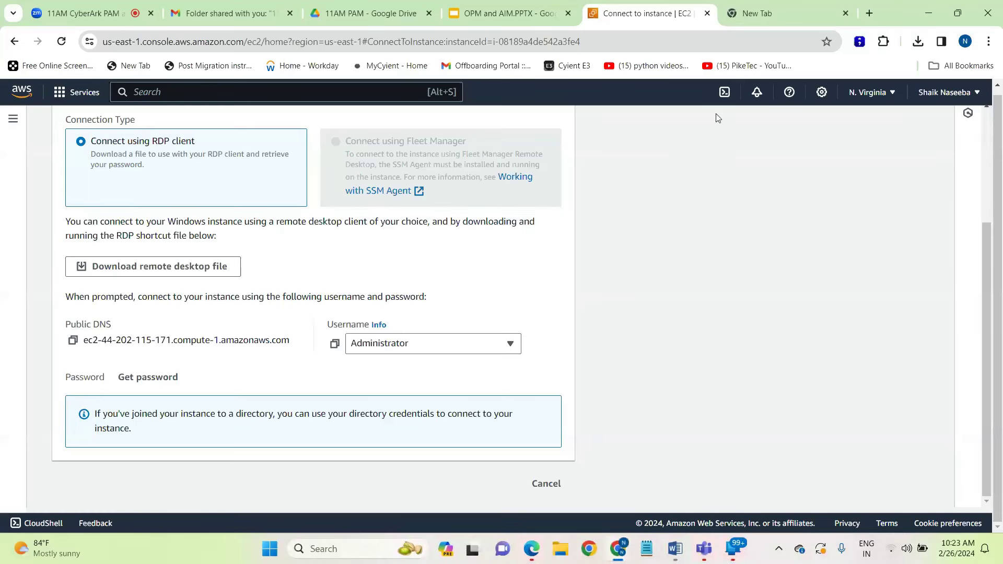
Return to the EC2 Instances list, refresh it and select the AD instance
scroll(353, 142, "up", 3)
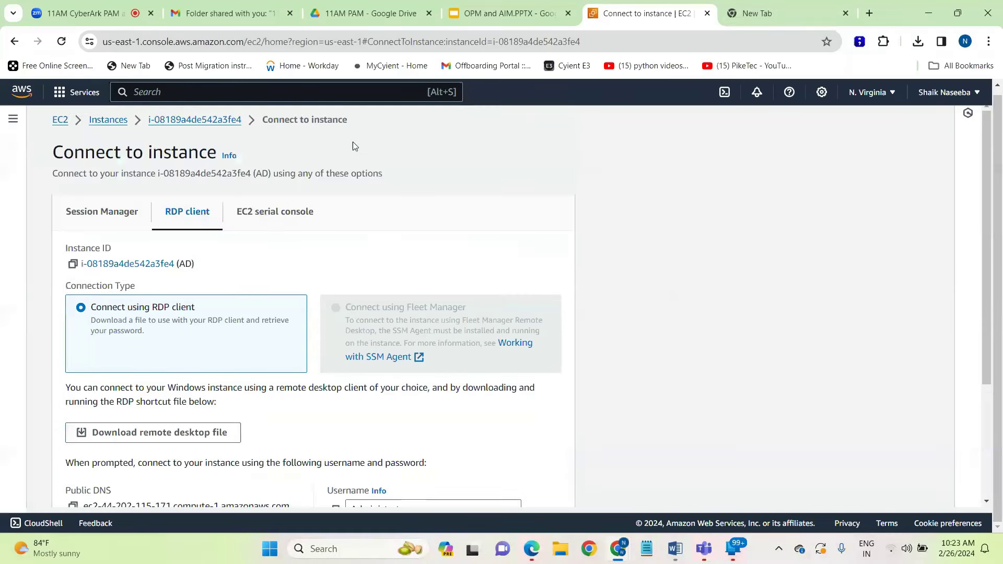
left_click(97, 121)
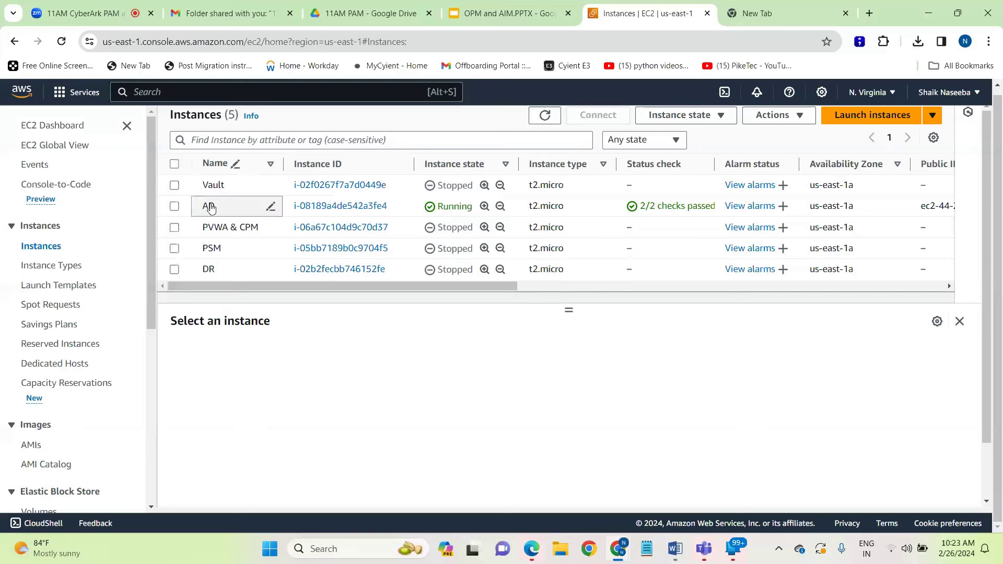
left_click_drag(497, 134, 350, 143)
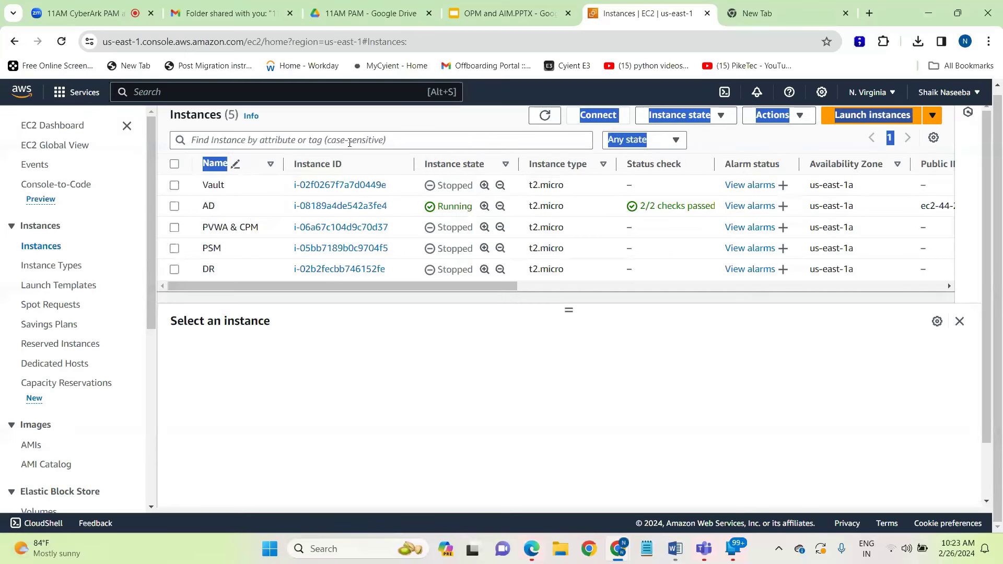
left_click(544, 115)
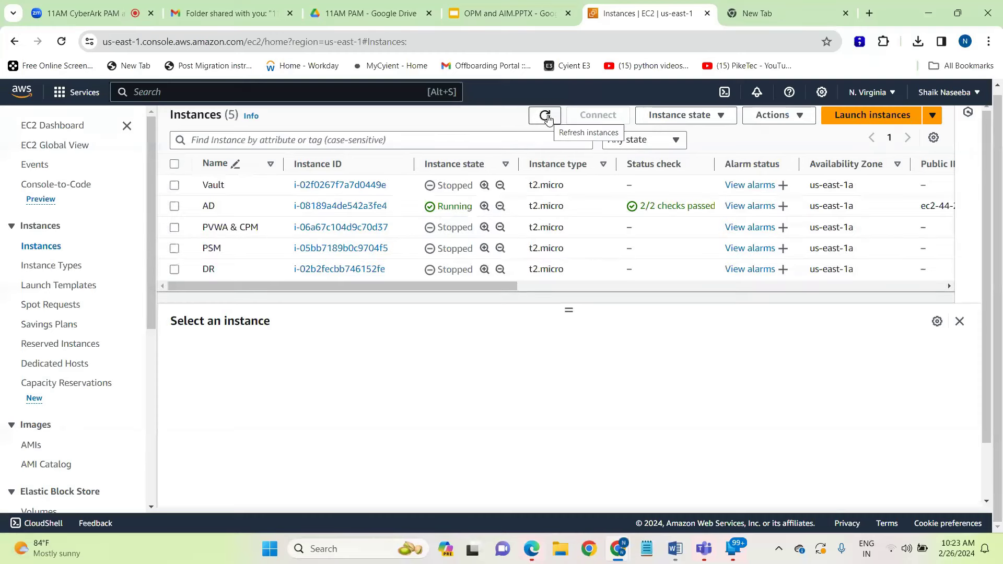
left_click(174, 207)
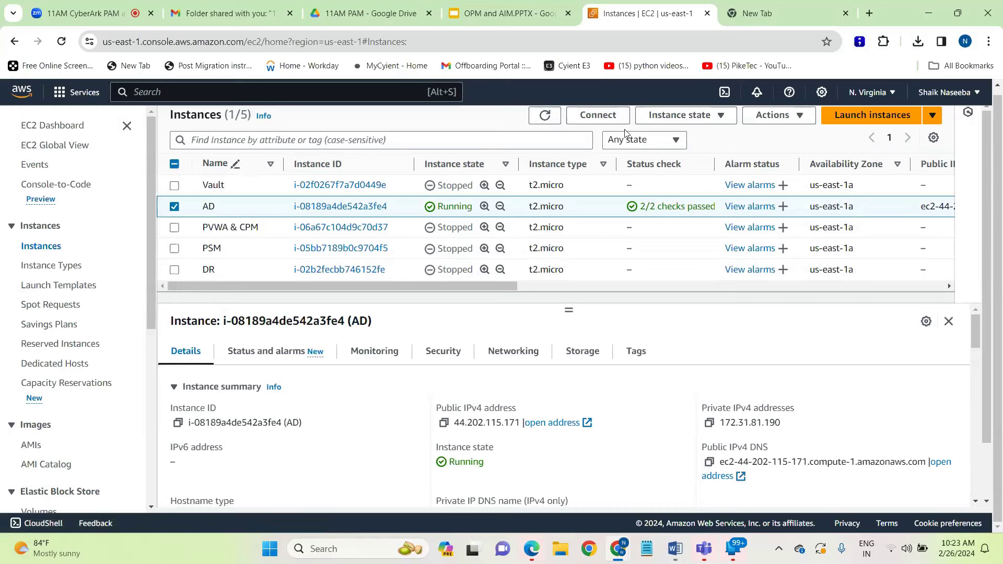
Download the AD (2).rdp remote desktop file via the RDP client option and try connecting
left_click(598, 115)
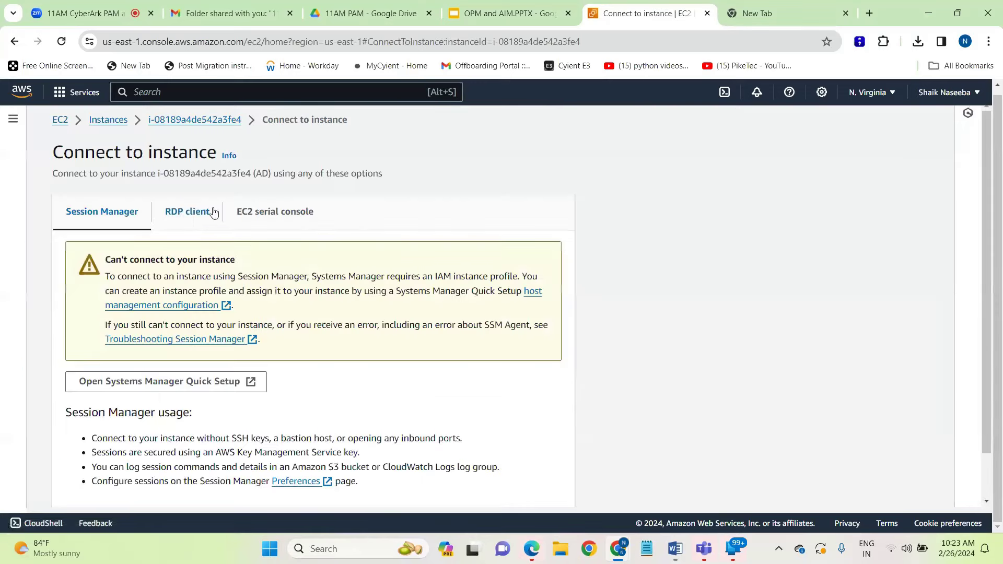
left_click(211, 211)
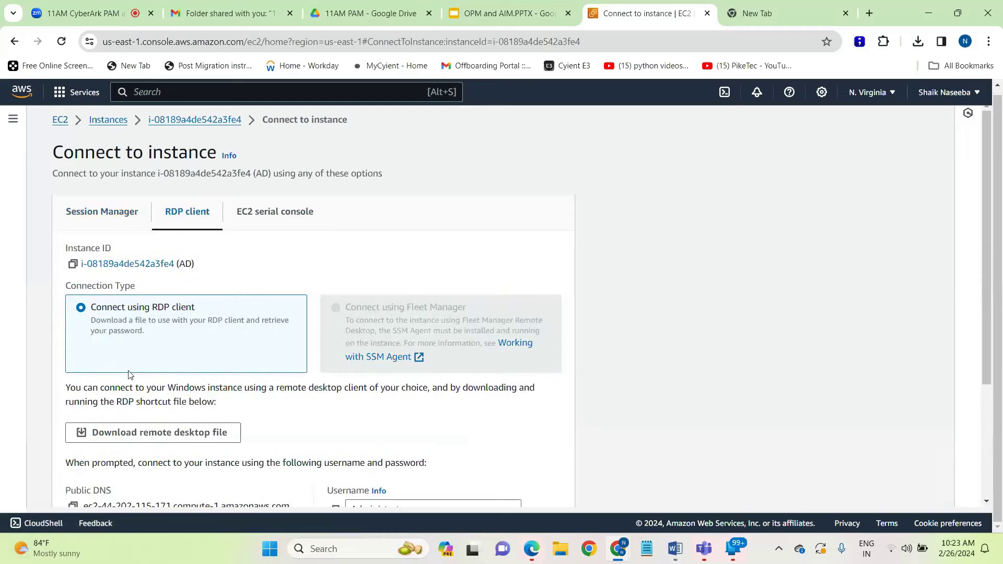
scroll(130, 374, "down", 3)
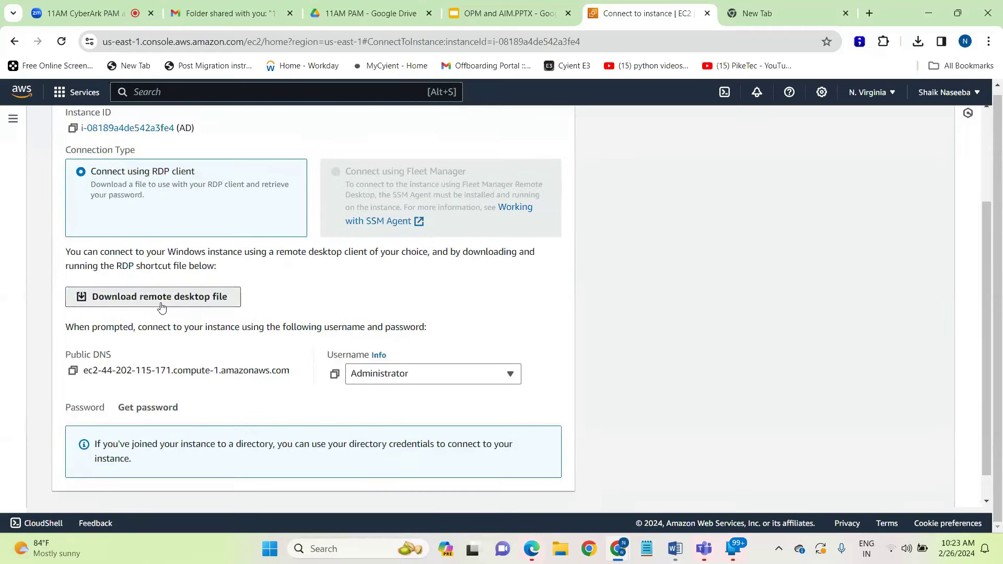
left_click(162, 296)
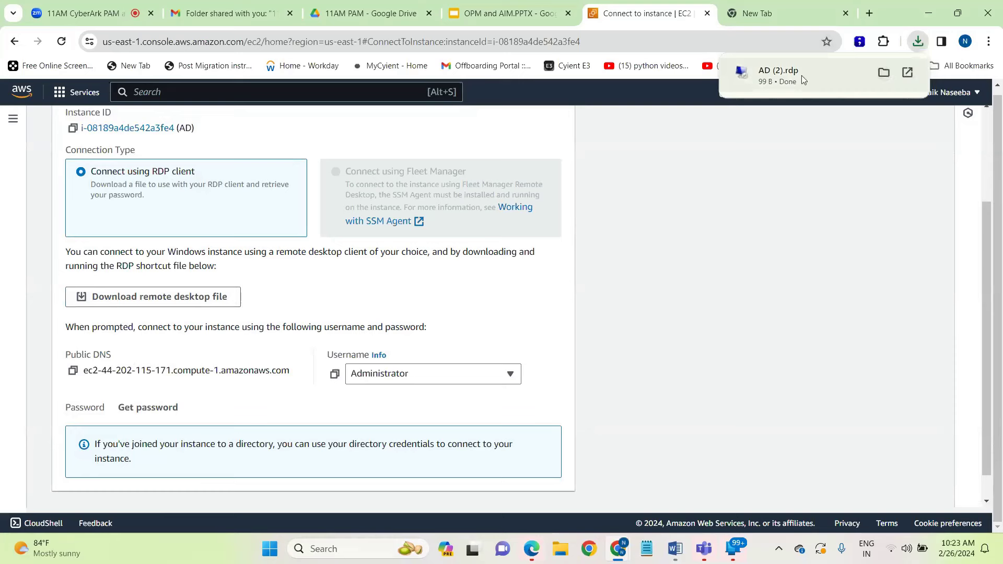
left_click(801, 76)
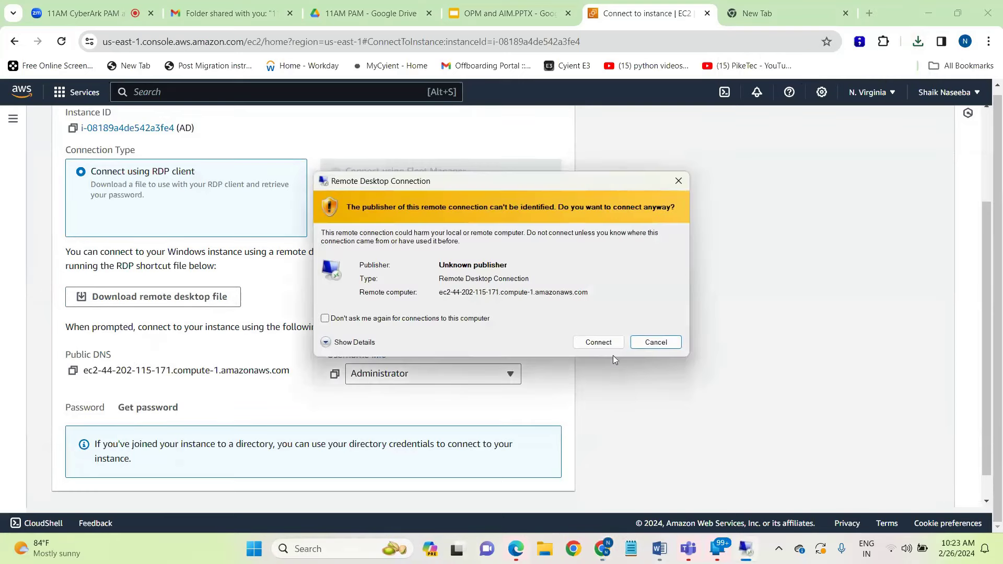
left_click(600, 343)
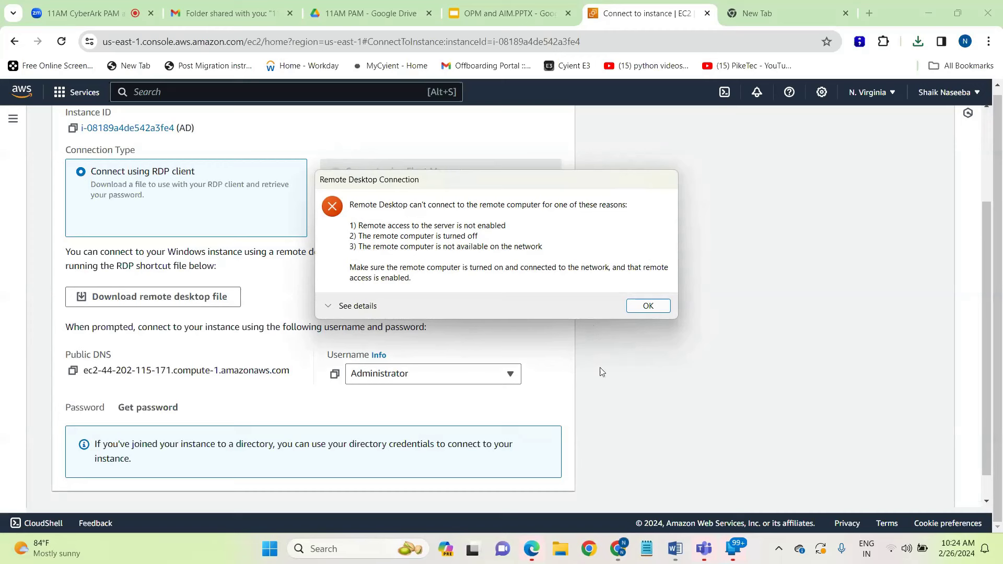
Dismiss the connection error, go back to Instances, refresh and select the AD instance
left_click(665, 310)
scroll(213, 137, "up", 3)
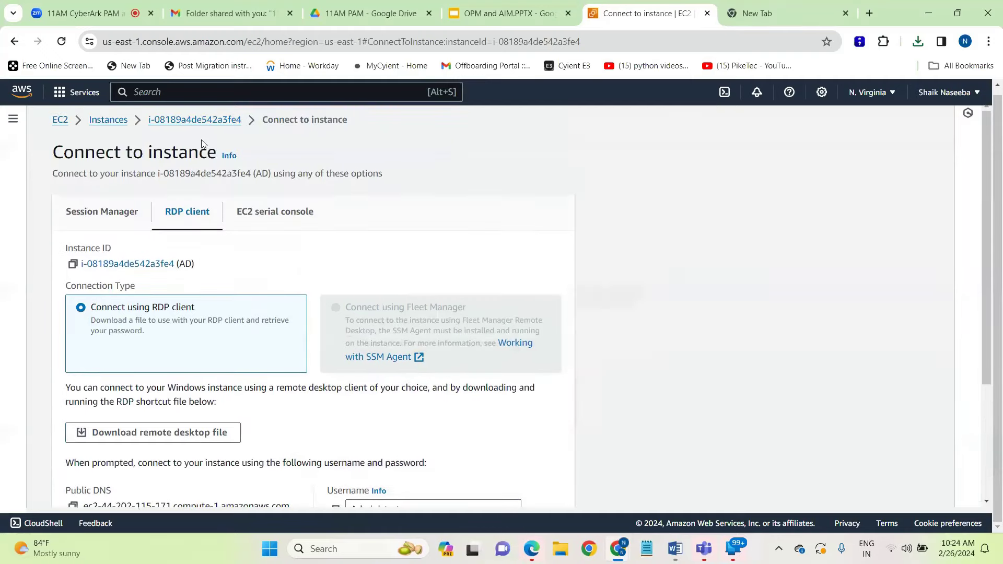
left_click(110, 121)
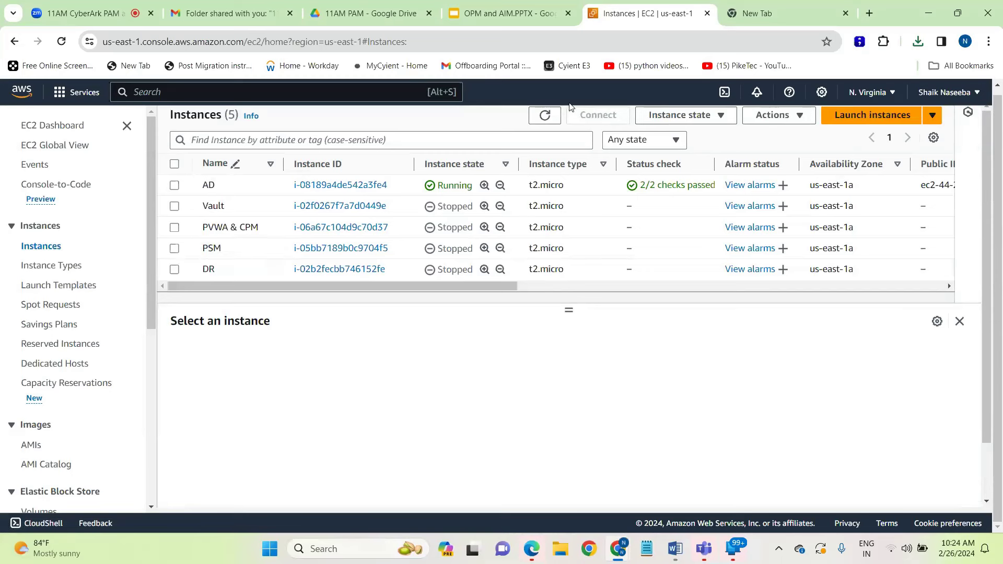
left_click(544, 115)
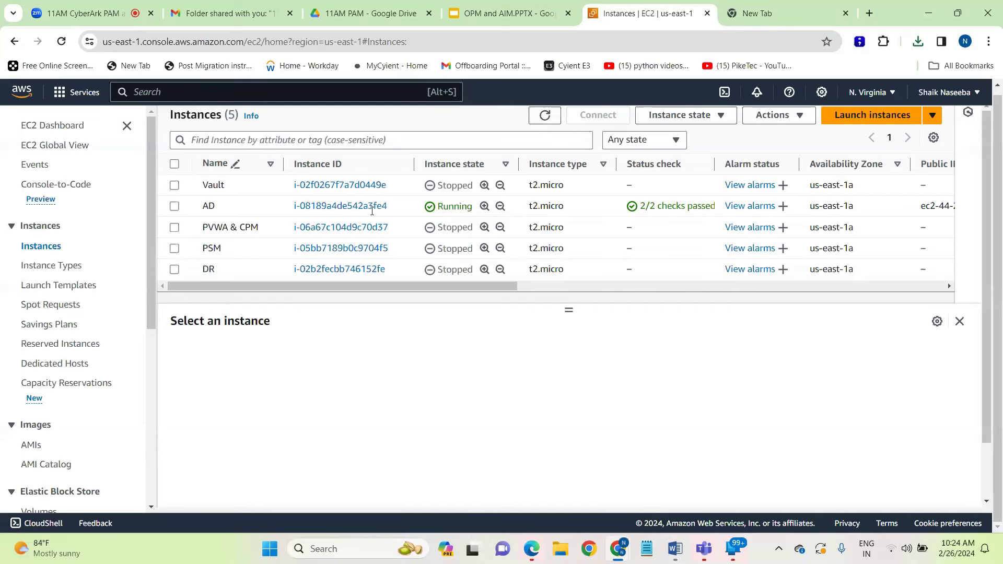
left_click(174, 207)
Download a fresh AD (3).rdp file from the RDP client connection options and open it
left_click(611, 117)
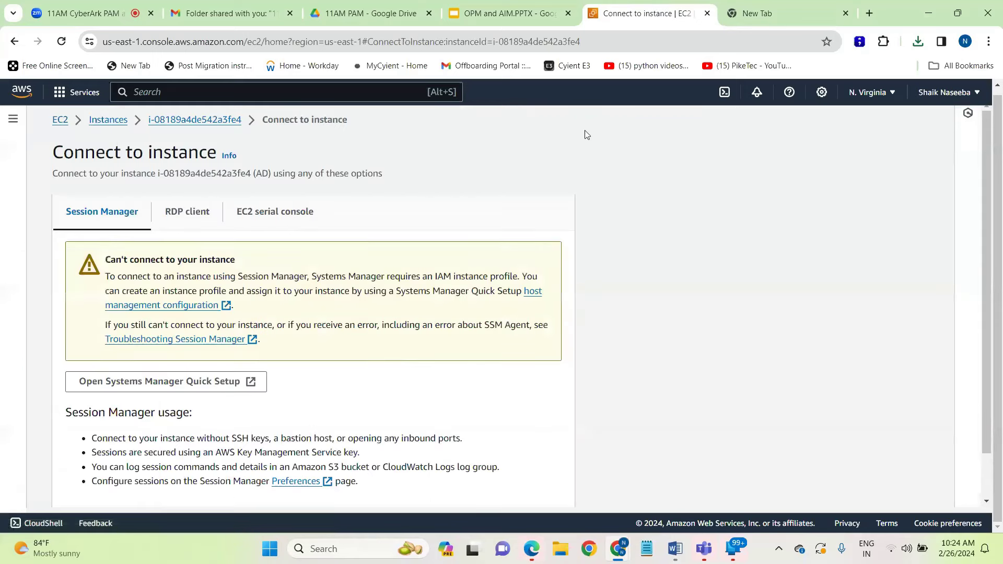
left_click(197, 215)
scroll(197, 215, "down", 3)
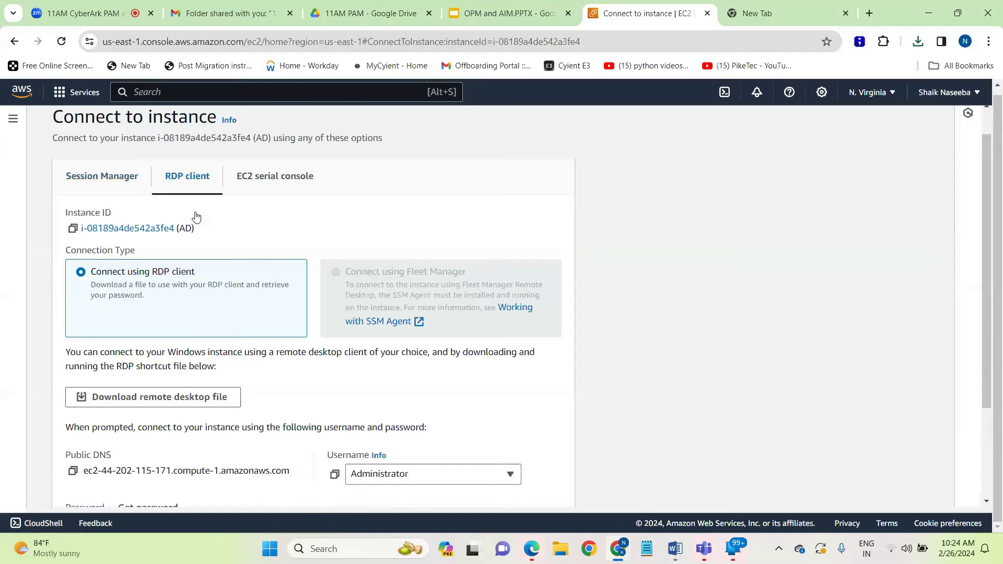
left_click(140, 272)
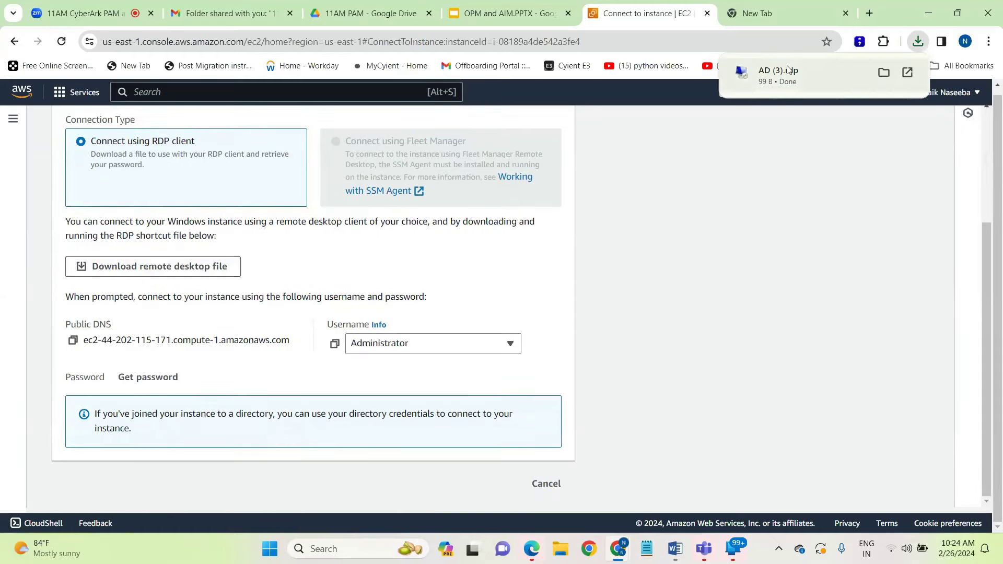
left_click(759, 65)
Connect to the AD instance as Administrator, entering the password and accepting the server certificate
left_click(598, 342)
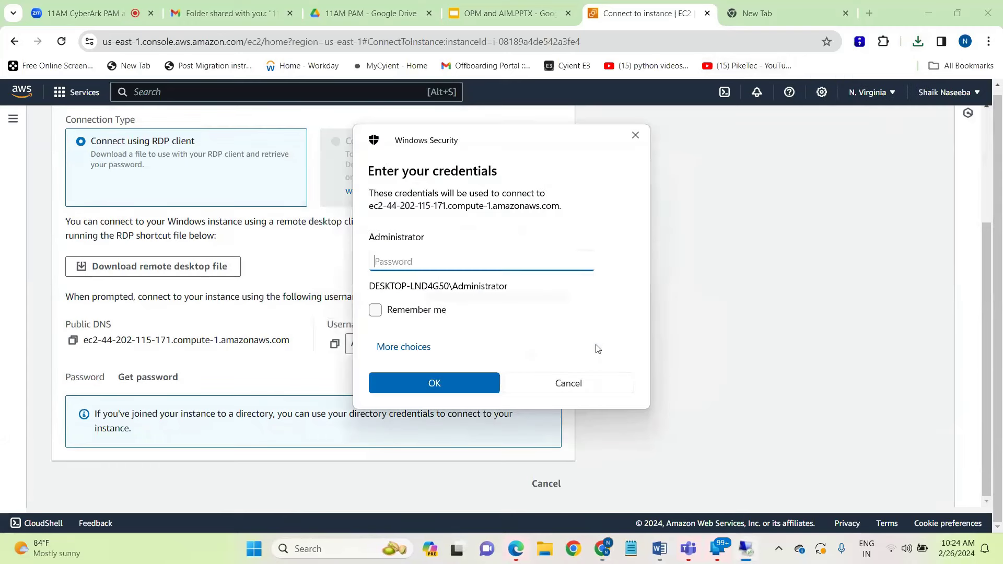
key("Caps_Lock")
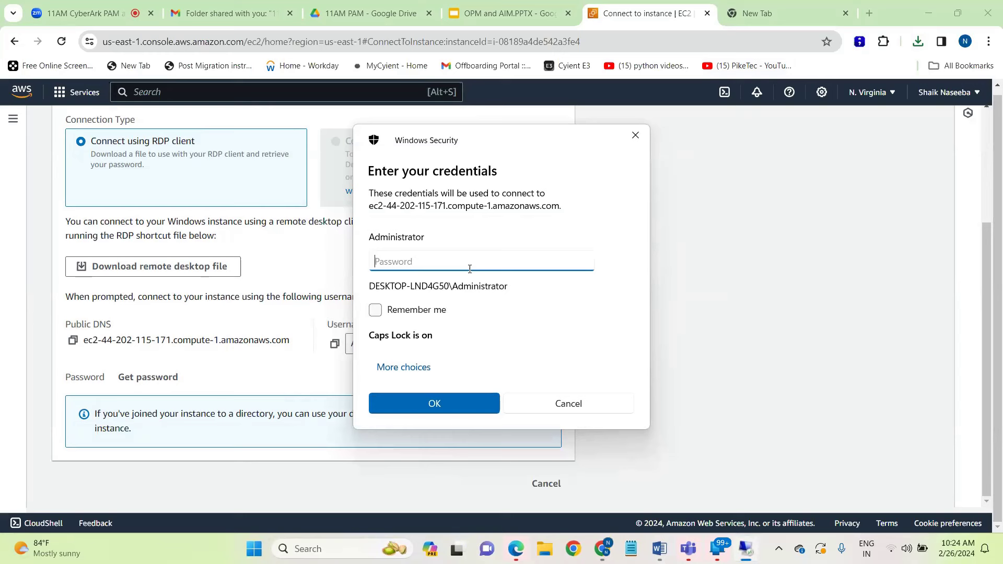
type("adm")
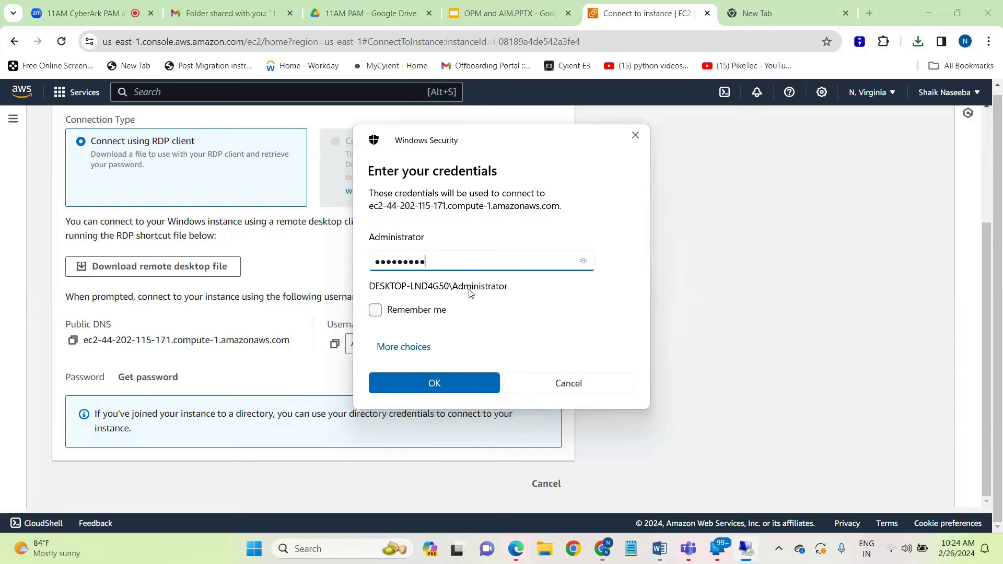
left_click(435, 383)
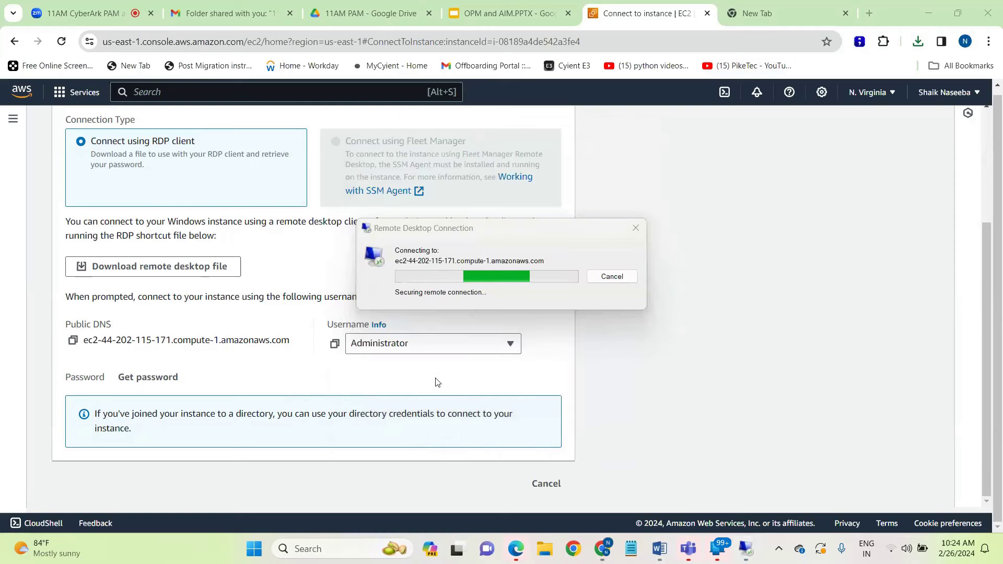
left_click(547, 377)
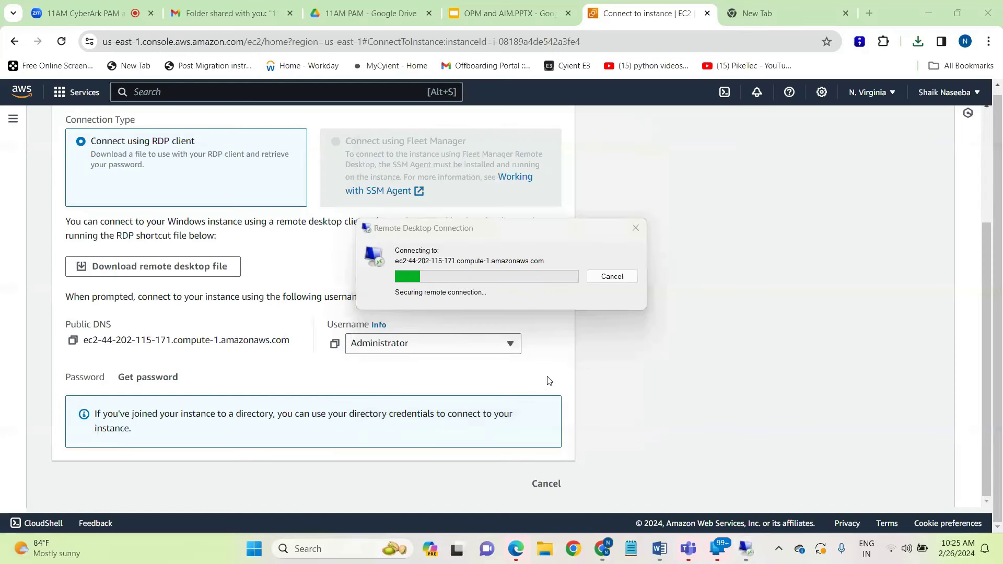